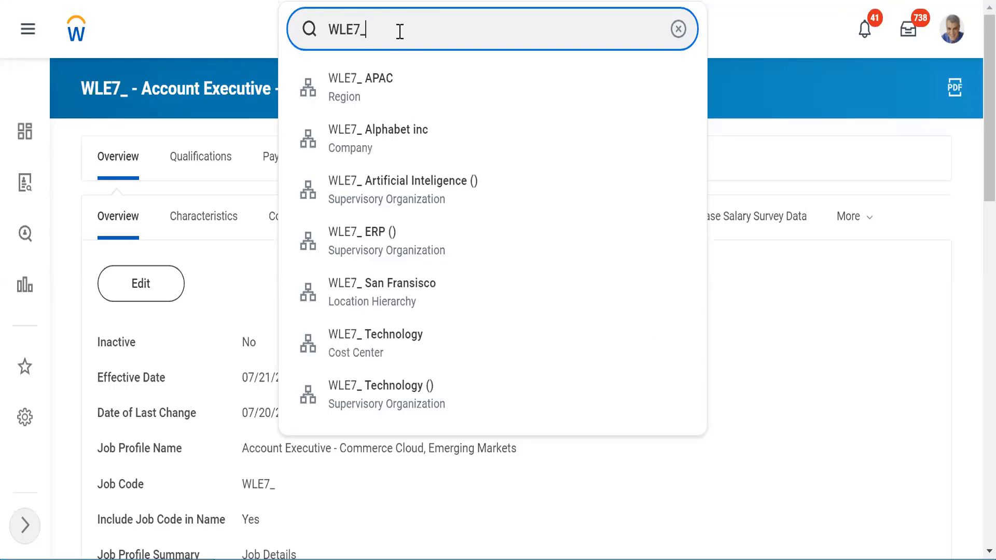
# - Open the WLE7_ Technology organization's Staffing tab and highlight its Job Management staffing model
pyautogui.click(352, 399)
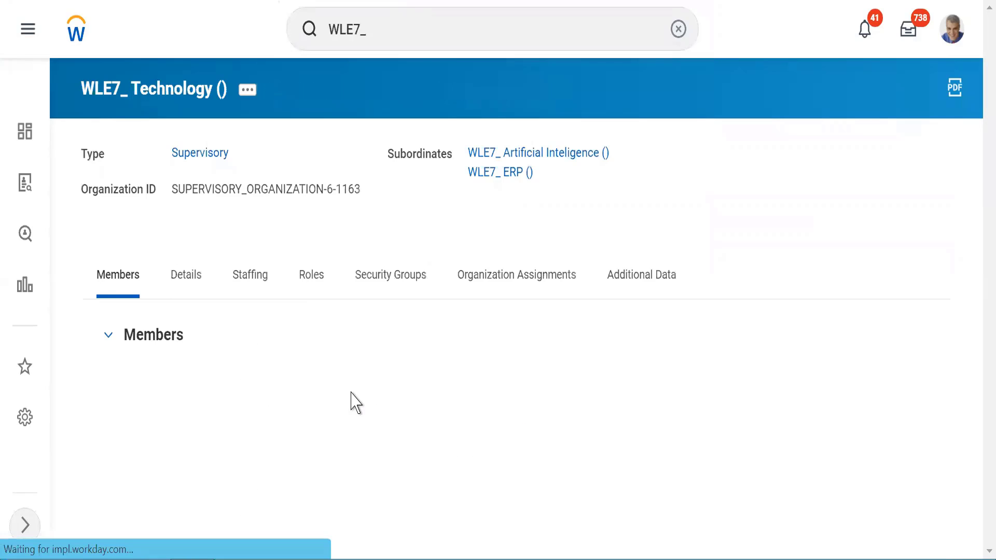
pyautogui.click(246, 287)
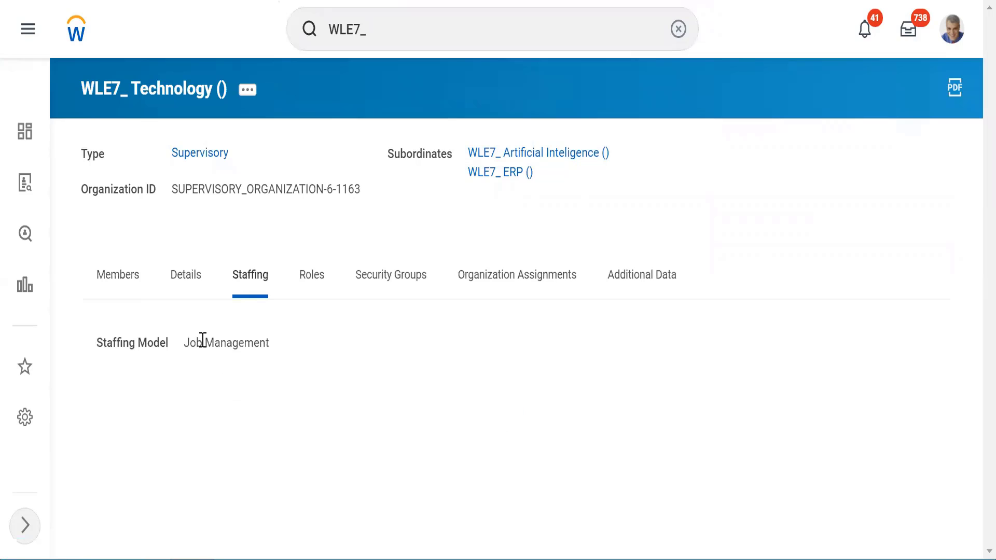
pyautogui.moveTo(190, 339); pyautogui.dragTo(241, 347)
# - Open subordinate WLE7_ Artificial Inteligence's Staffing details and highlight its Position Management staffing model
pyautogui.click(515, 155)
pyautogui.doubleClick(247, 284)
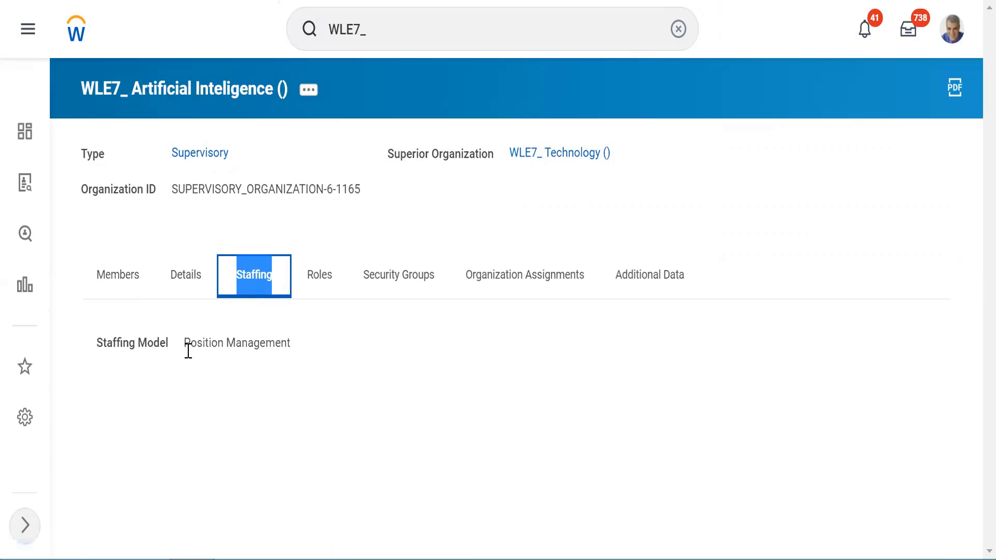
pyautogui.moveTo(191, 344); pyautogui.dragTo(266, 340)
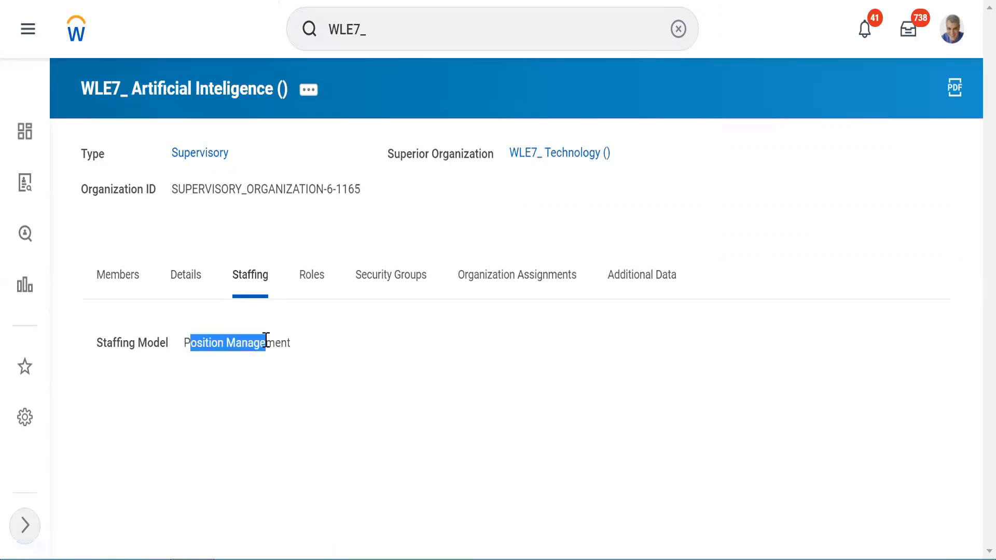
pyautogui.click(262, 242)
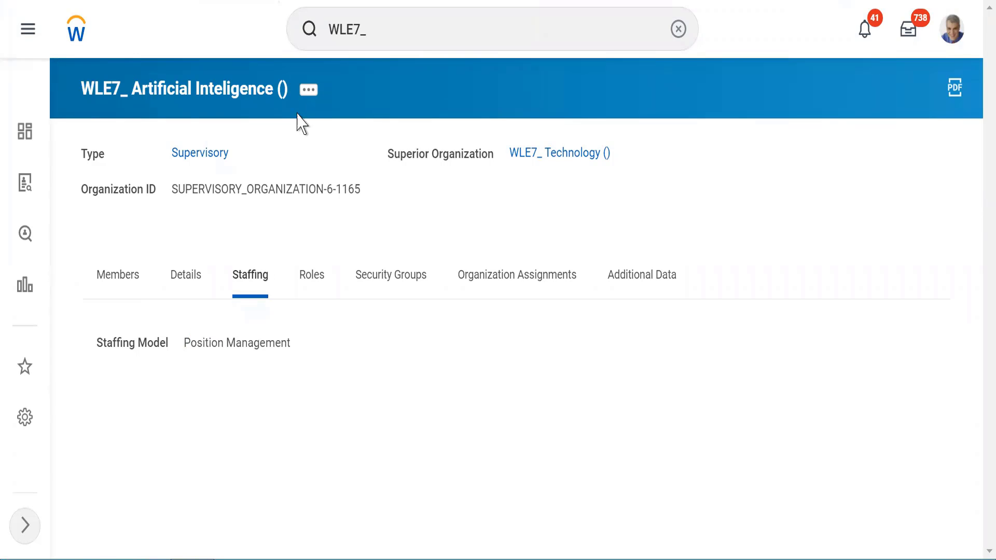
# - Choose Create Position from the organization's related Staffing actions
pyautogui.click(308, 90)
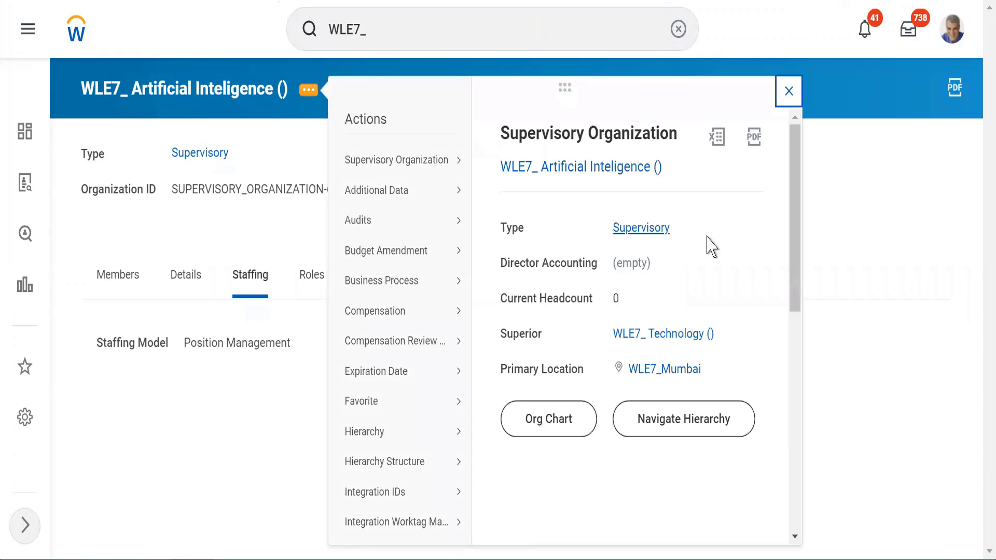
pyautogui.scroll(-6, 799, 441)
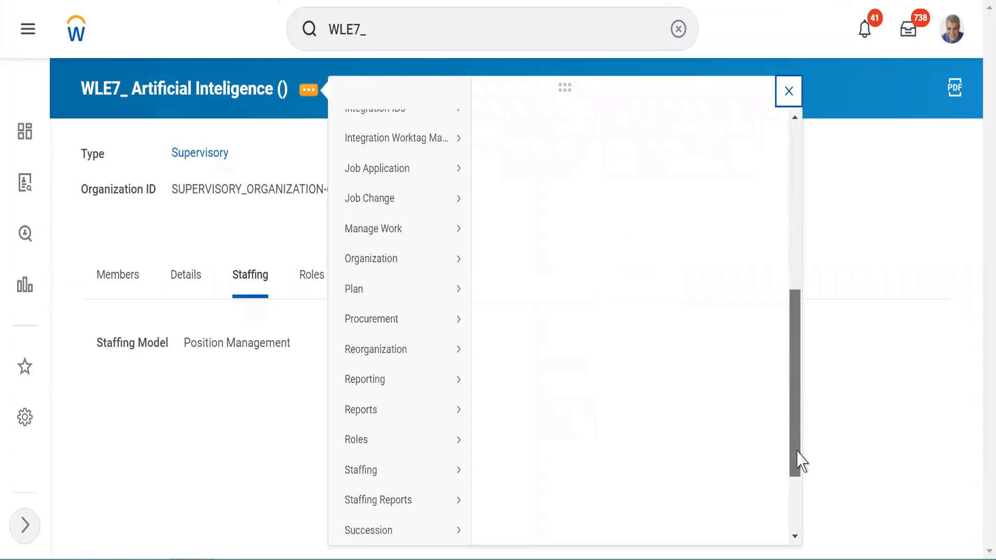
pyautogui.moveTo(437, 474)
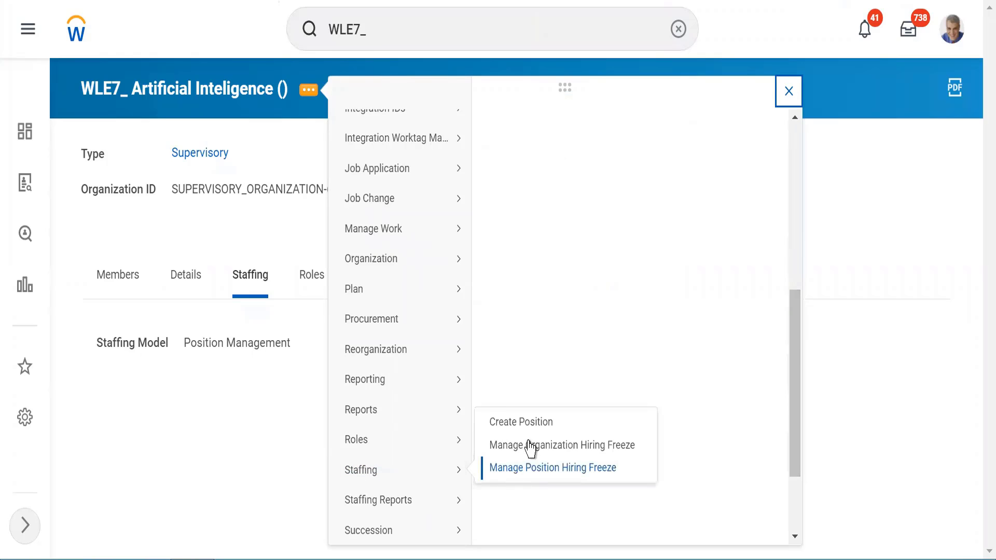
pyautogui.click(519, 422)
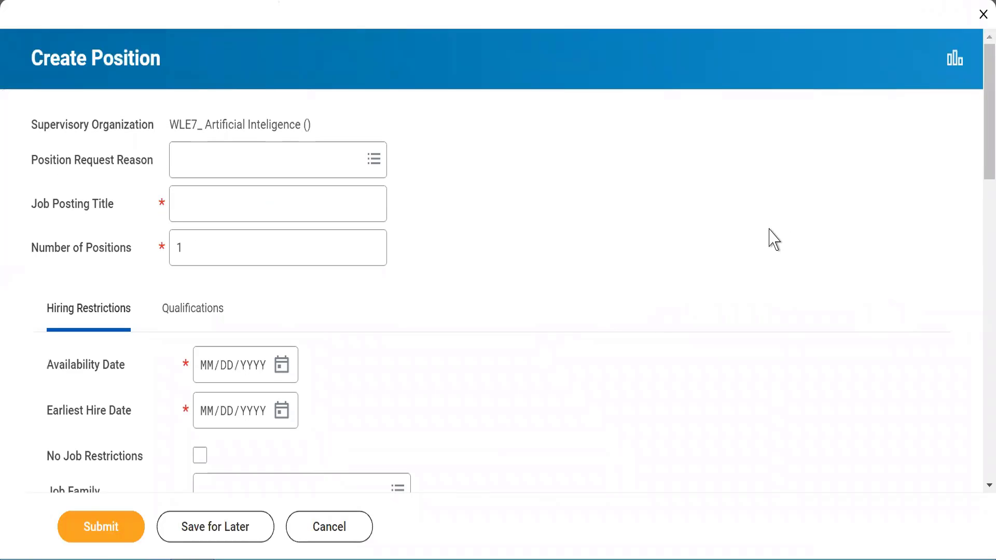
# - Set the Position Request Reason to Position Request > Understaffed
pyautogui.click(183, 155)
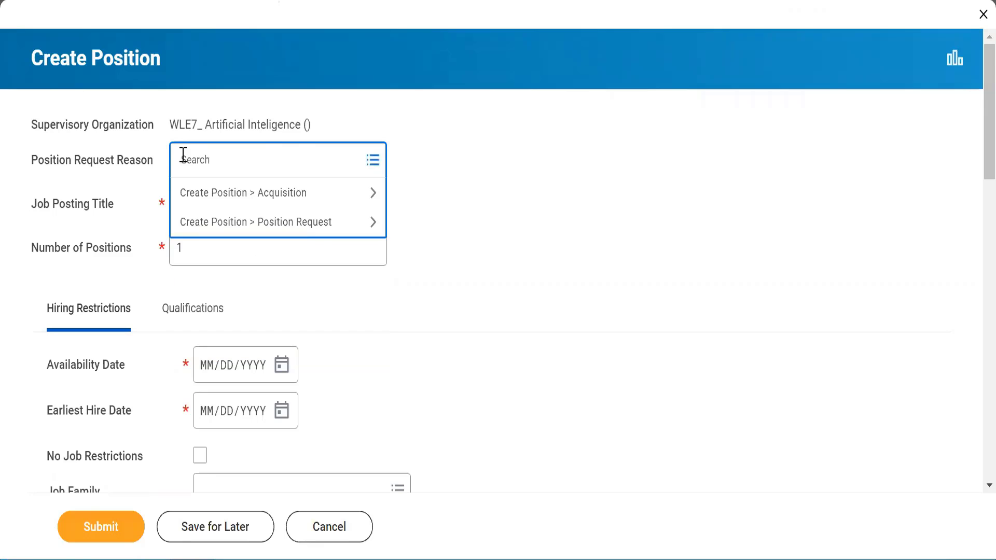
pyautogui.click(235, 228)
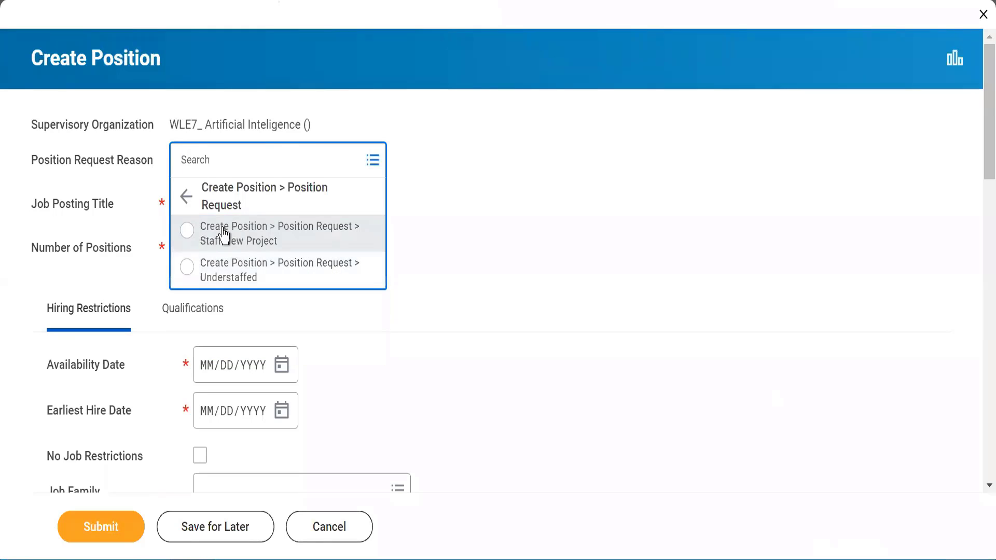
pyautogui.click(249, 242)
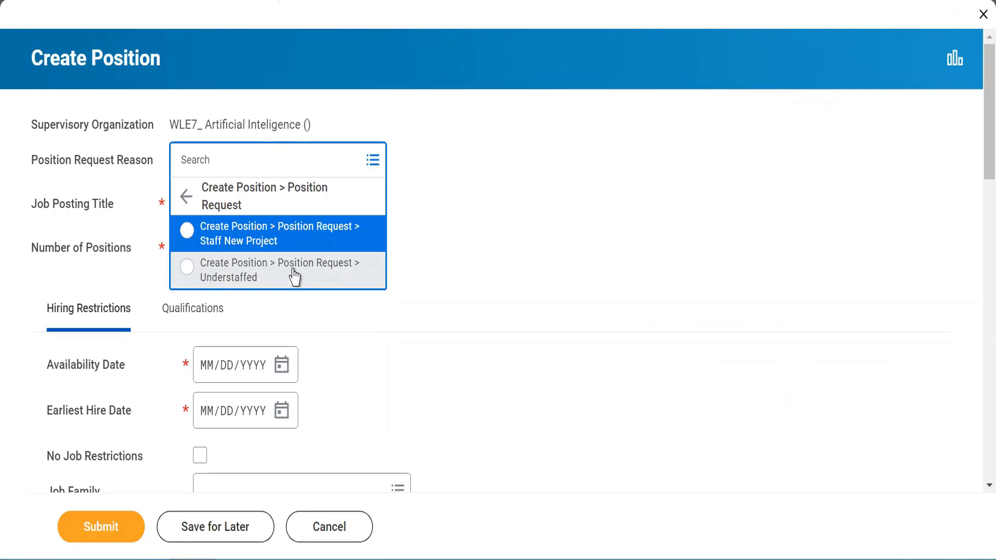
pyautogui.click(187, 267)
# - Enter 'Account Executive' as the Job Posting Title, keeping Number of Positions at 1
pyautogui.click(192, 219)
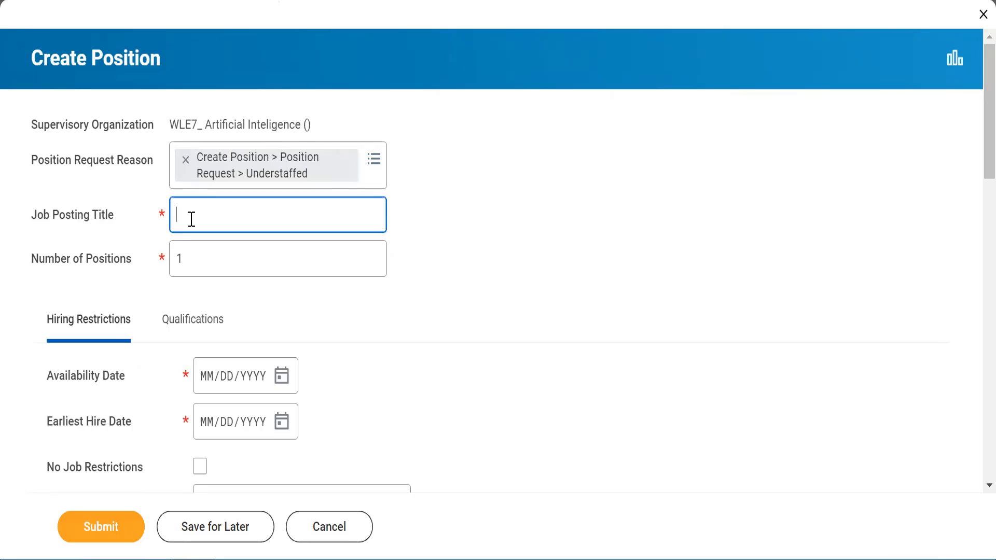
pyautogui.write('Accoun')
pyautogui.hotkey('ctrl', 'a')
pyautogui.press('BackSpace')
pyautogui.write('Account Executive')
pyautogui.click(513, 279)
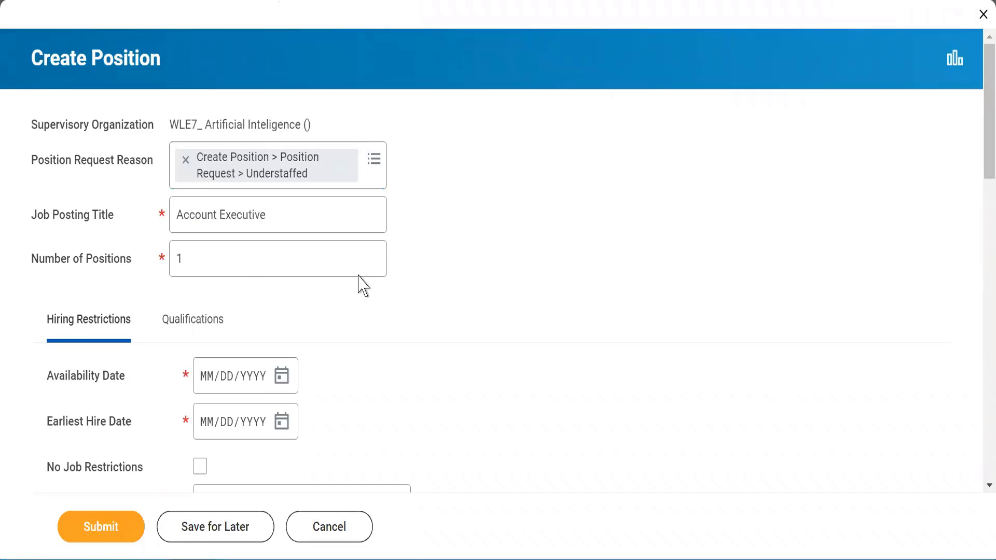
pyautogui.click(203, 253)
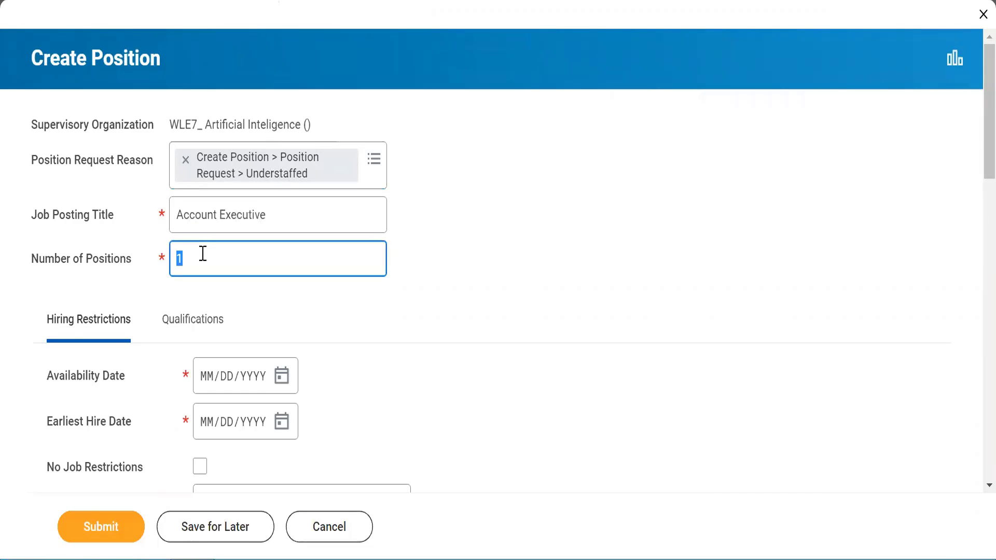
pyautogui.click(322, 301)
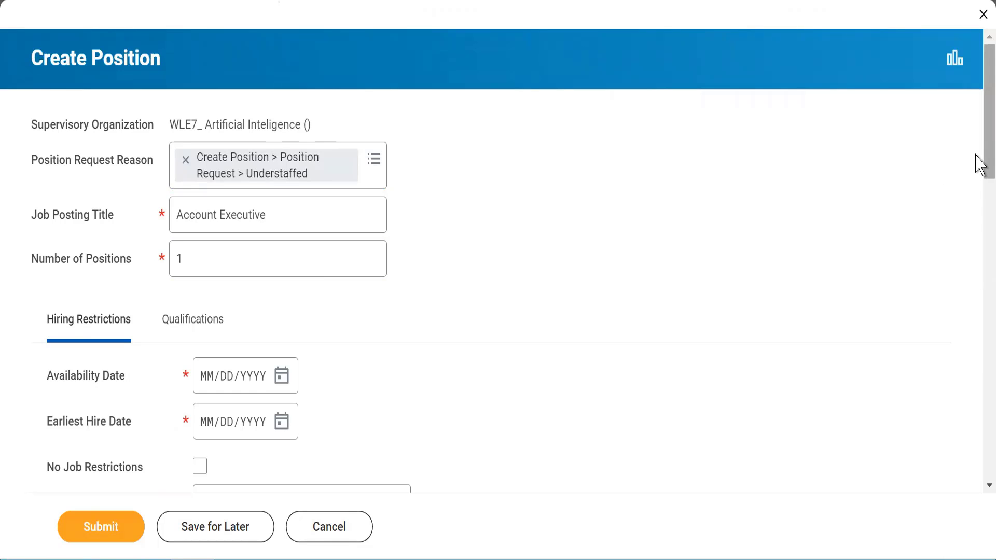
pyautogui.moveTo(980, 164); pyautogui.dragTo(980, 235)
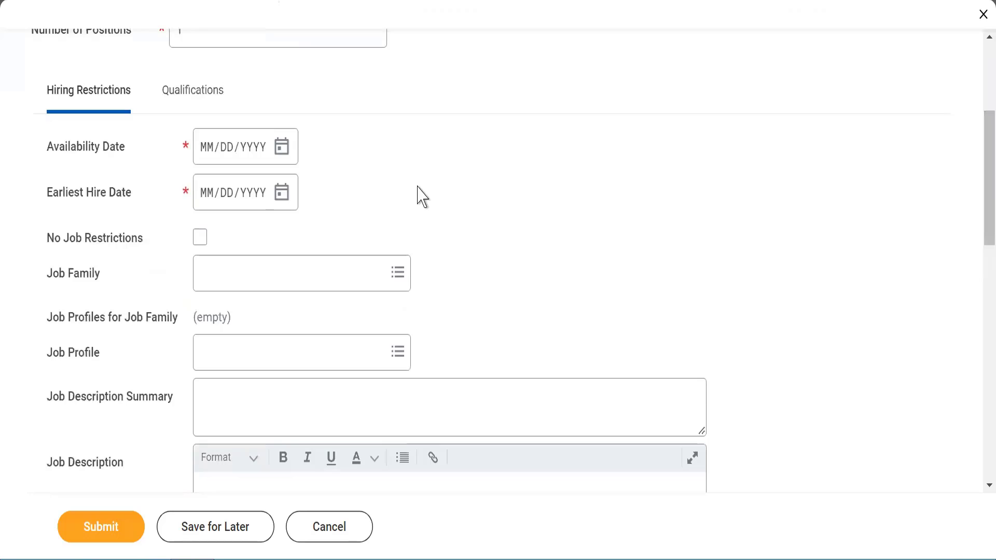
# - Set Availability Date and Earliest Hire Date both to July 21, 2022 (07/21/2022)
pyautogui.click(281, 164)
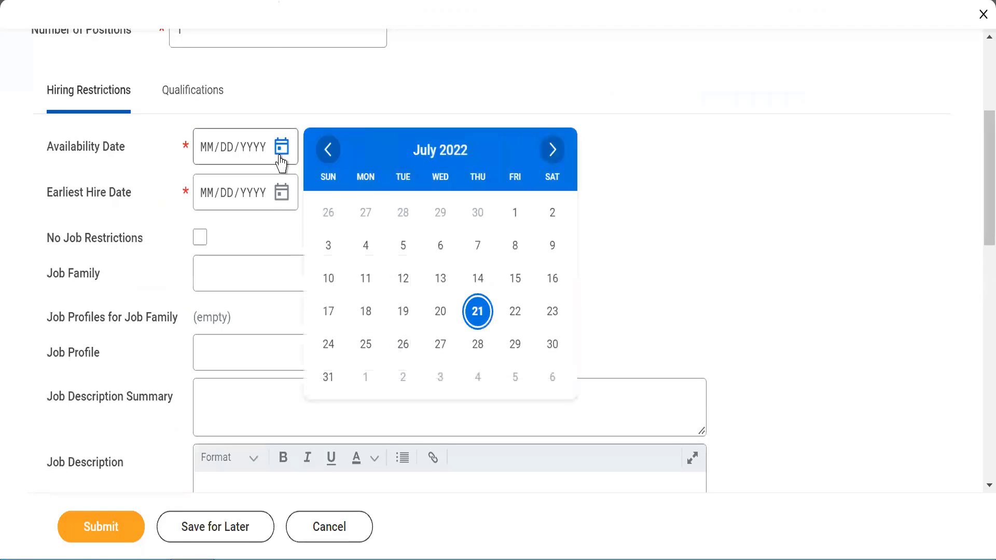
pyautogui.click(477, 314)
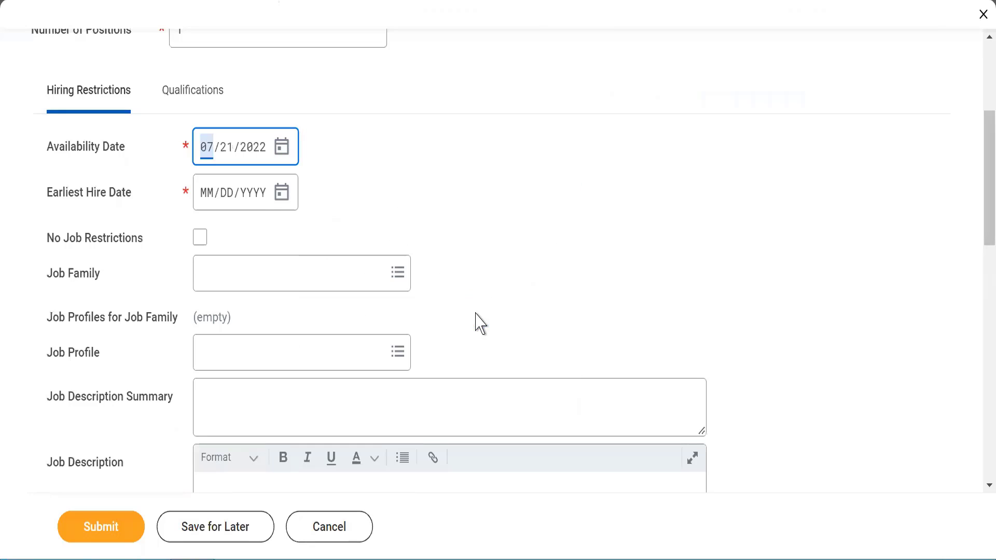
pyautogui.click(408, 179)
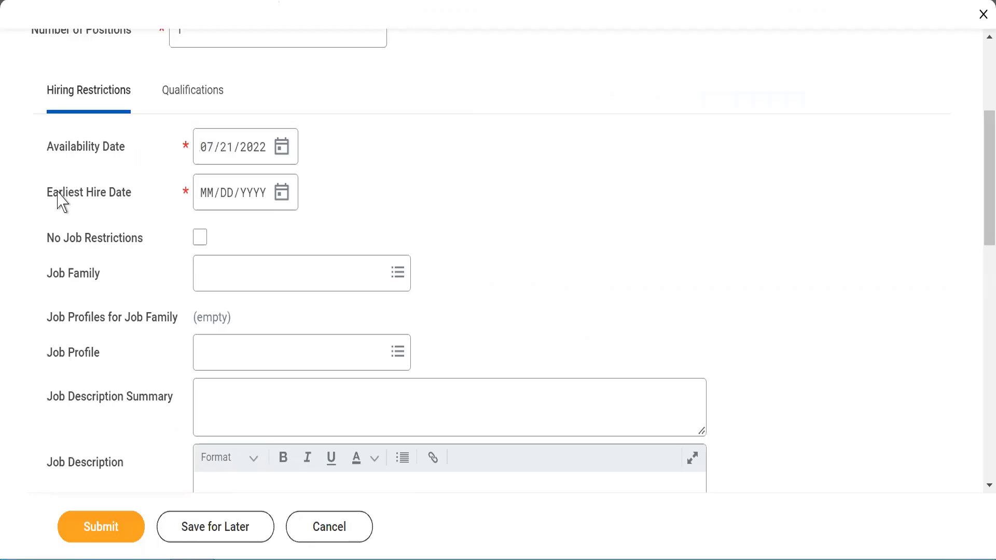
pyautogui.click(283, 199)
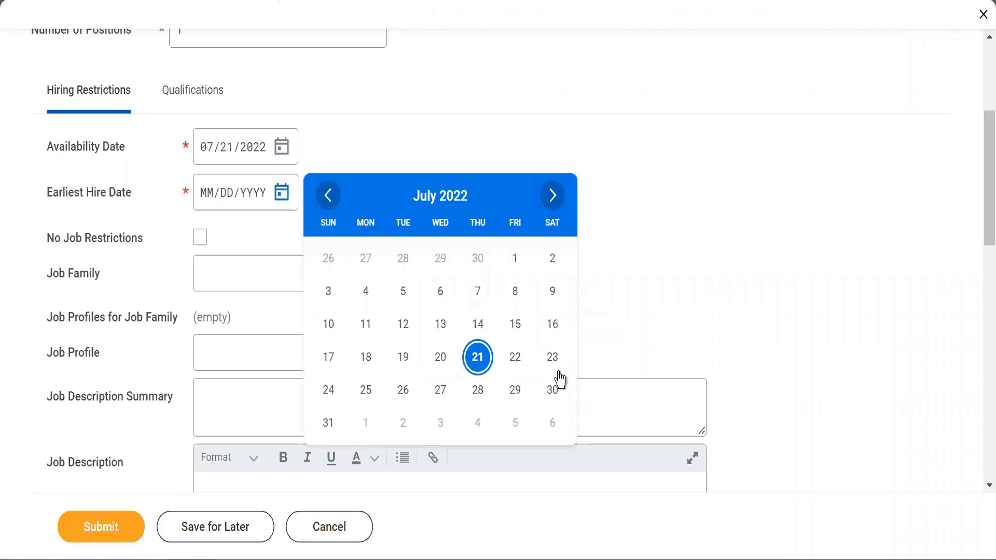
pyautogui.click(476, 360)
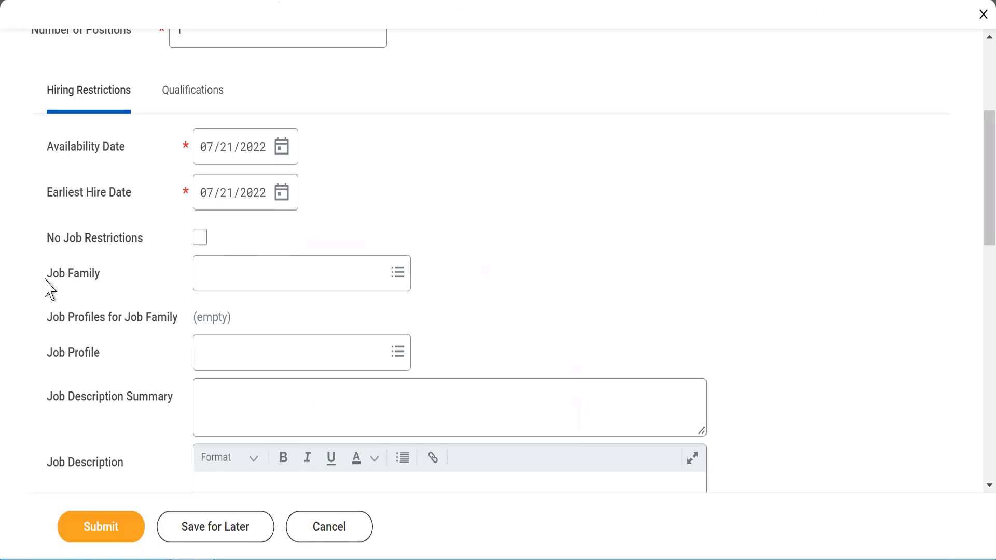
pyautogui.moveTo(48, 284); pyautogui.dragTo(101, 283)
# - Search WLE7_ and select WLE7_Account Executive as the job family
pyautogui.click(64, 278)
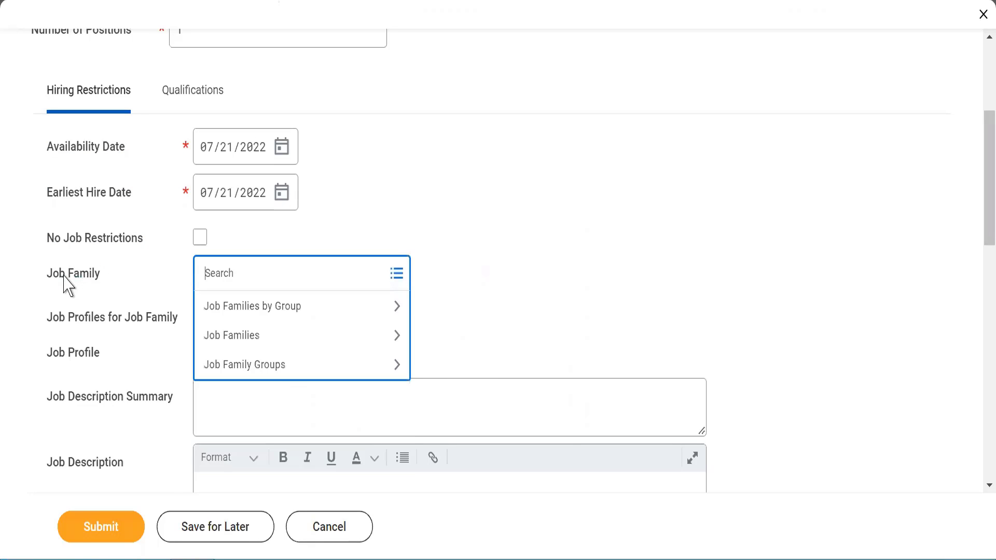
pyautogui.write('WLE7_')
pyautogui.press('Return')
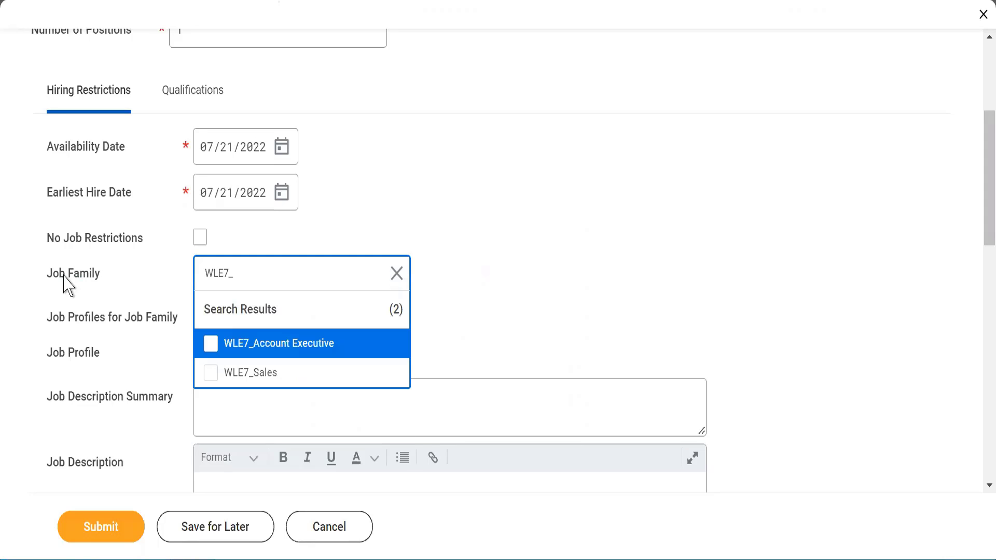
pyautogui.click(211, 346)
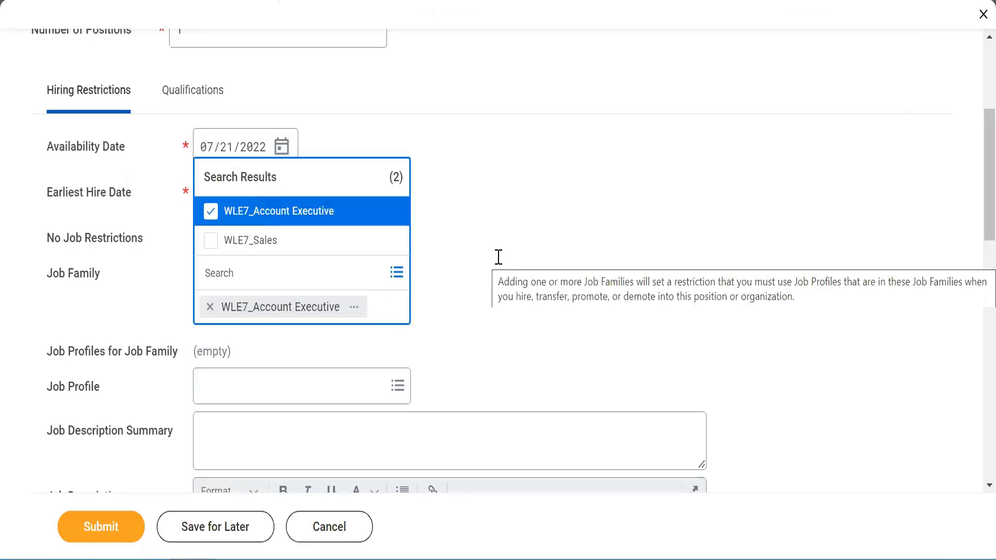
pyautogui.click(498, 265)
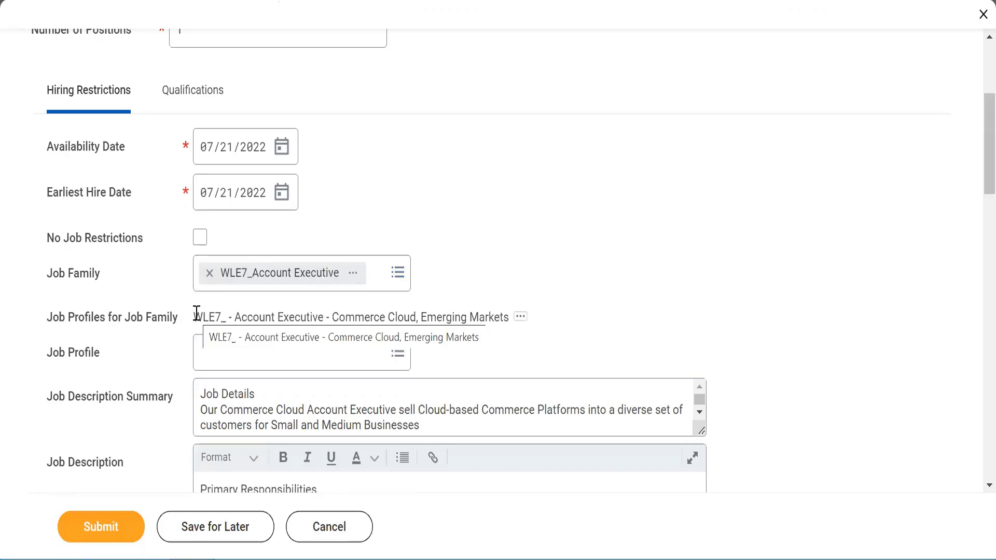
pyautogui.moveTo(196, 314); pyautogui.dragTo(514, 318)
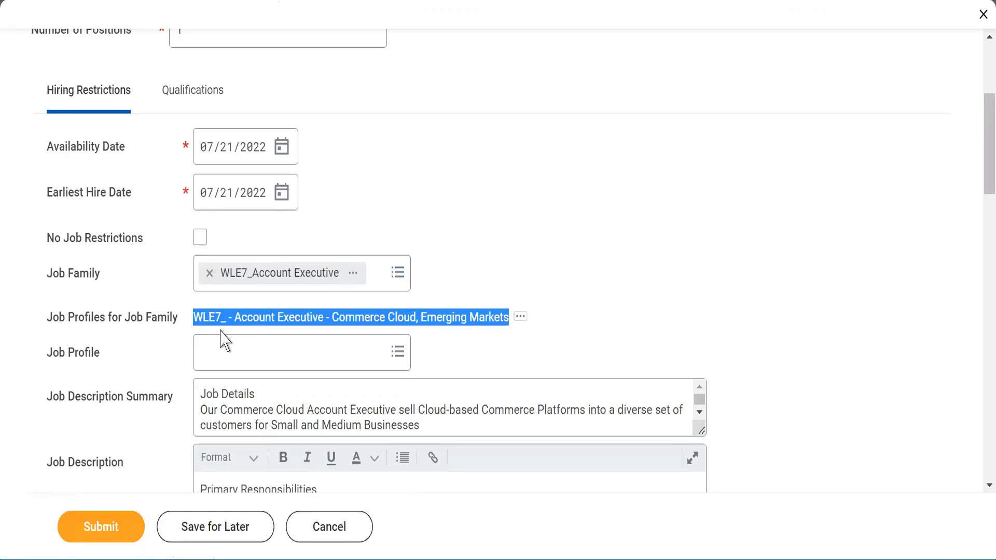
# - Select job profile WLE7_ - Account Executive - Commerce Cloud, Emerging Markets
pyautogui.moveTo(205, 359)
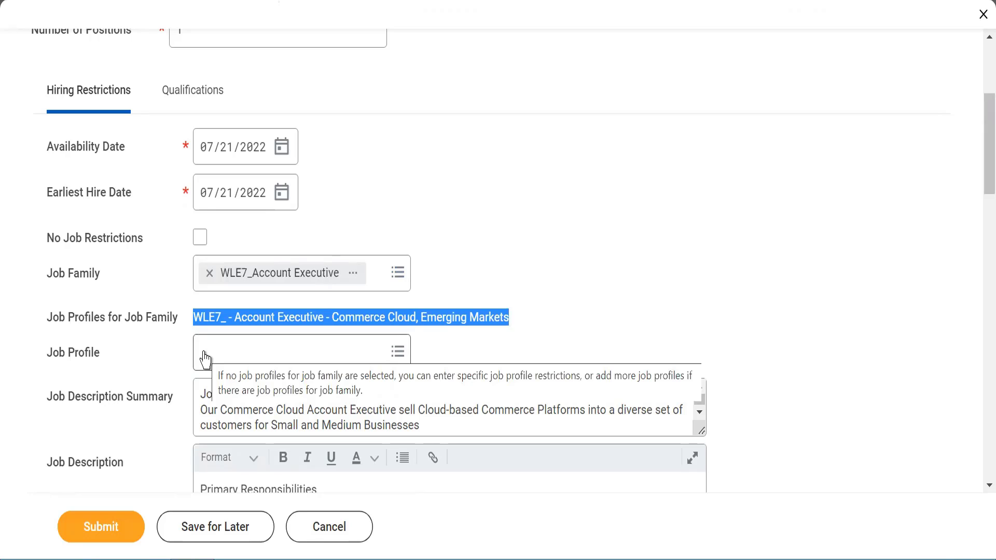
pyautogui.click(205, 356)
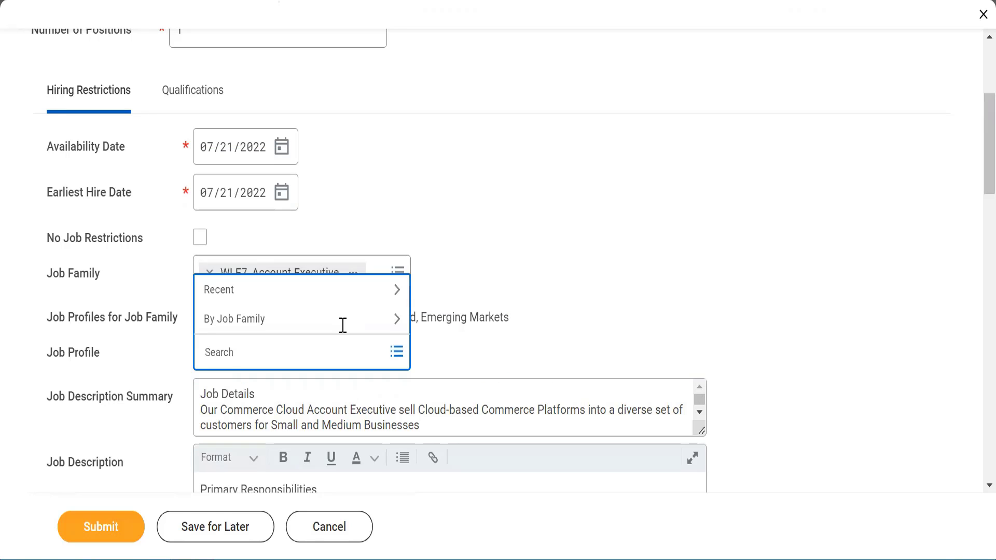
pyautogui.tripleClick(431, 316)
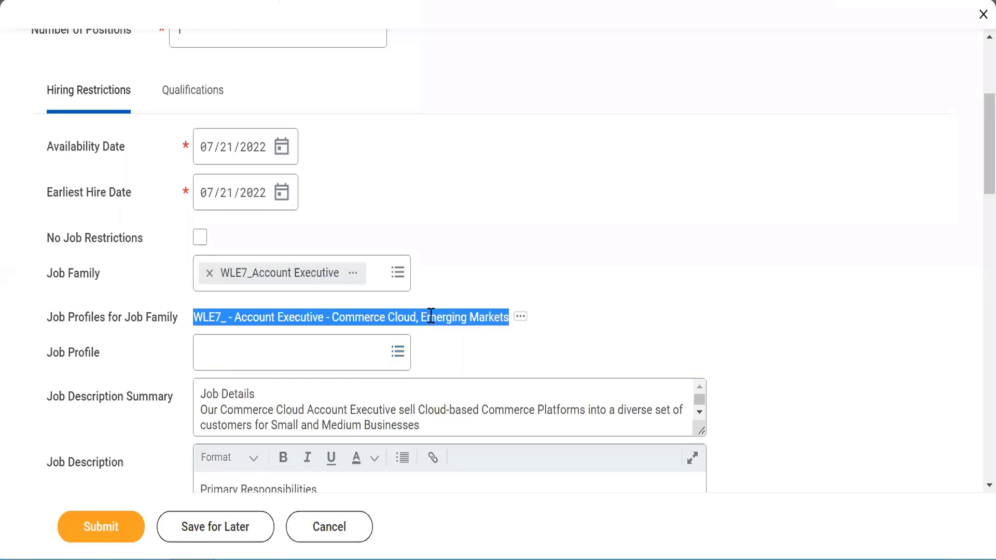
pyautogui.click(249, 353)
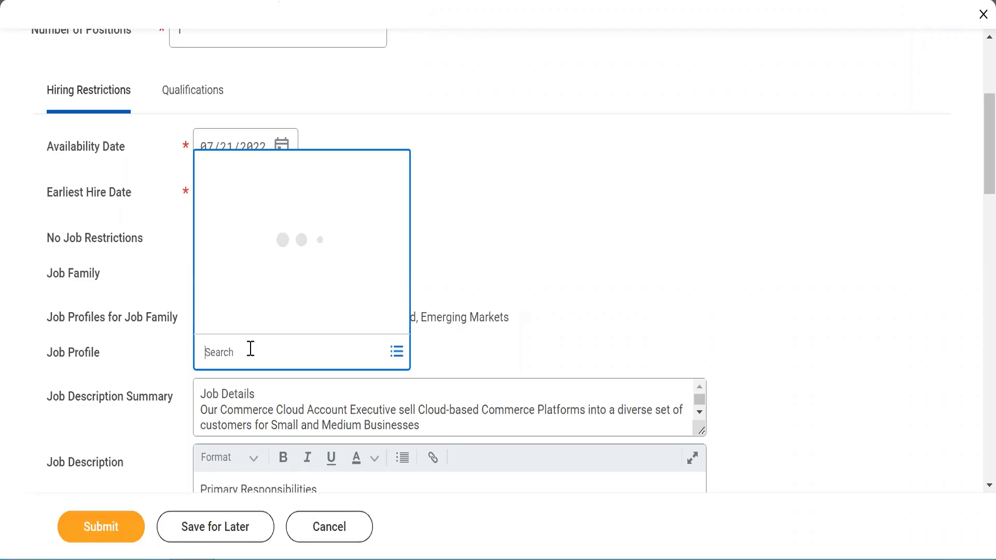
pyautogui.write('WLE7_')
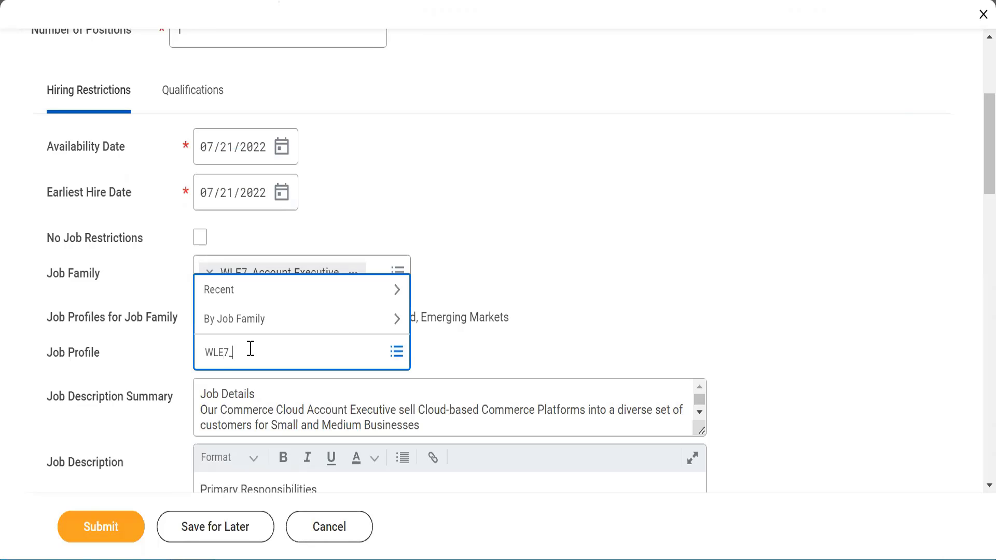
pyautogui.press('Return')
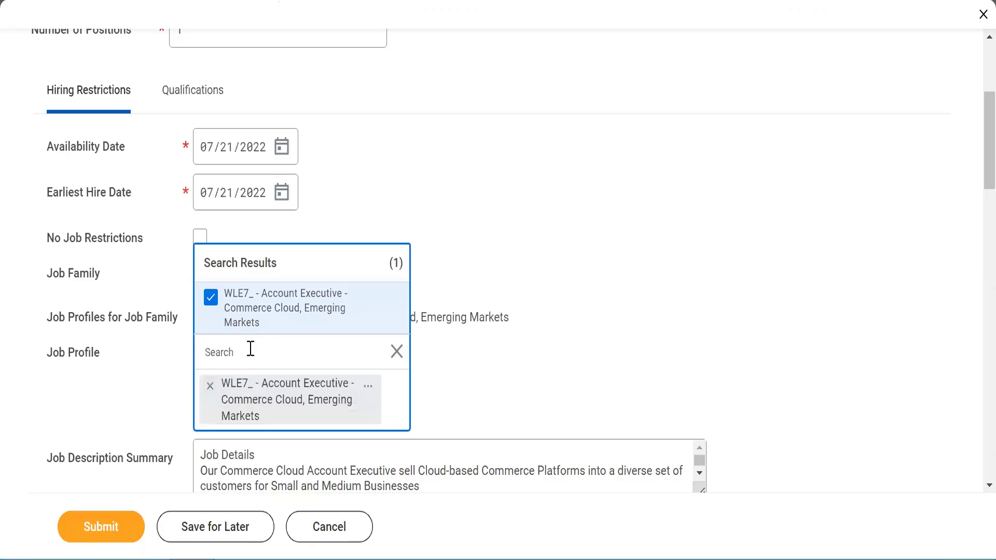
pyautogui.click(552, 351)
pyautogui.scroll(-4, 551, 352)
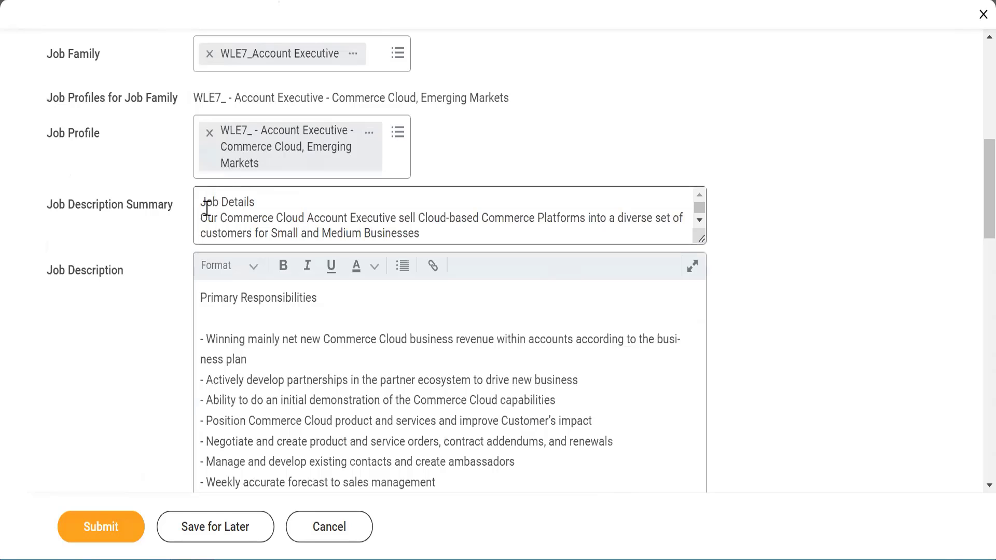
pyautogui.moveTo(205, 211); pyautogui.dragTo(422, 274)
pyautogui.tripleClick(442, 407)
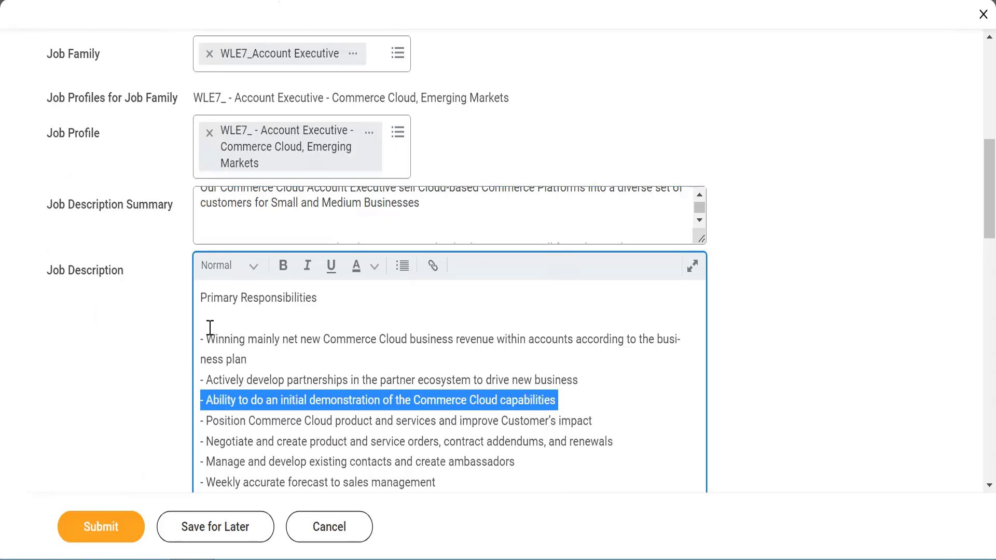
pyautogui.moveTo(205, 327); pyautogui.dragTo(253, 462)
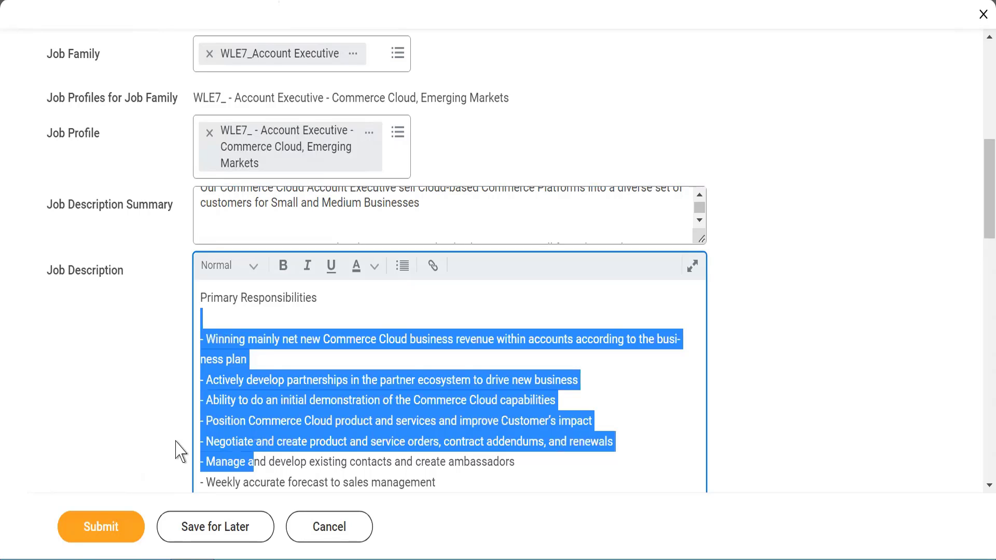
pyautogui.click(772, 338)
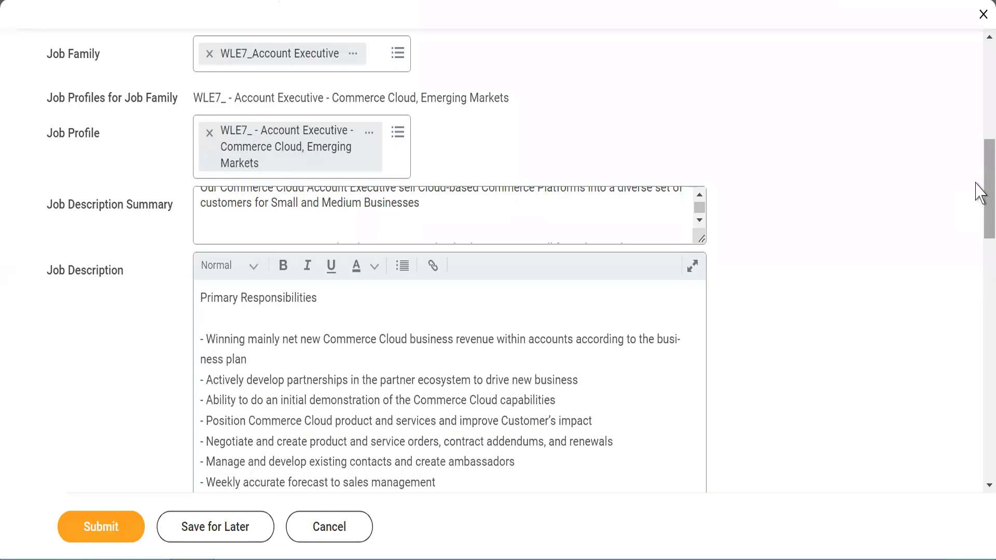
pyautogui.scroll(-1, 979, 219)
pyautogui.moveTo(979, 219); pyautogui.dragTo(979, 339)
# - Search WLE7 and set the position's Location to WLE7_Mumbai
pyautogui.scroll(-2, 979, 340)
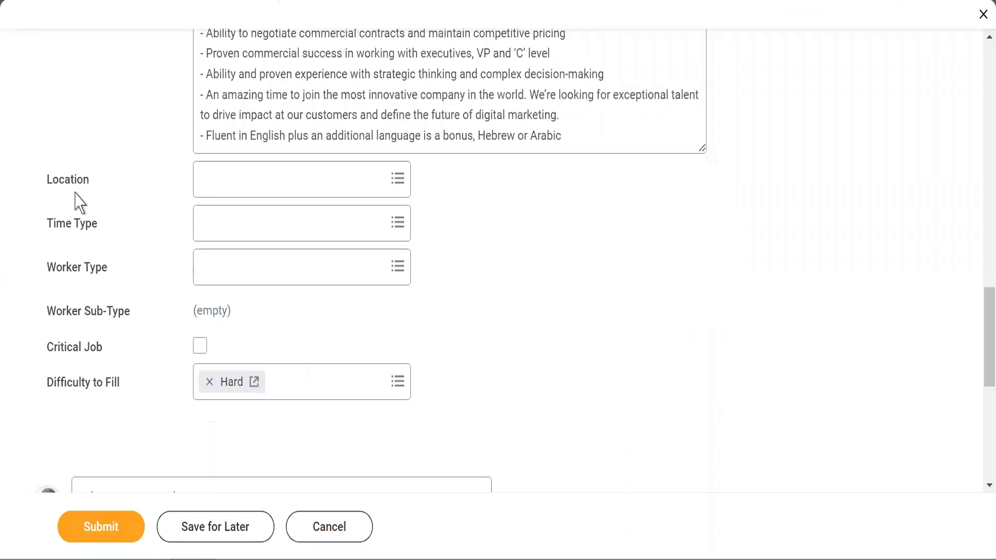
pyautogui.click(227, 188)
pyautogui.write('WLE')
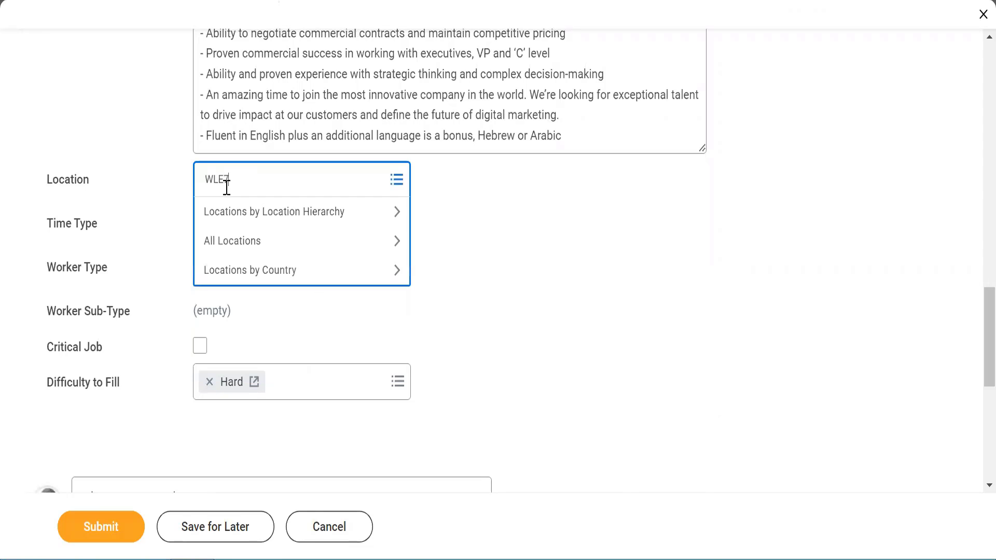
pyautogui.write('7')
pyautogui.press('Return')
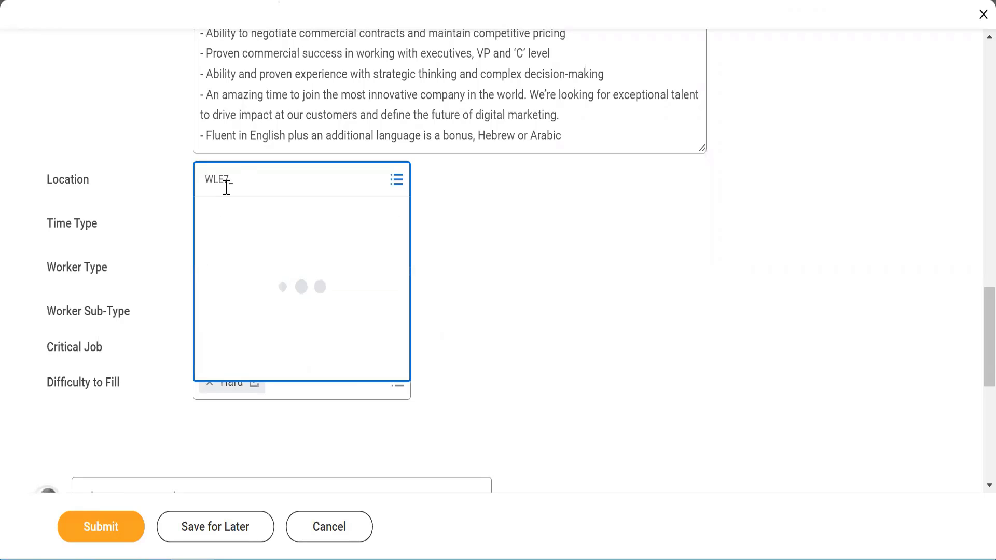
pyautogui.click(518, 237)
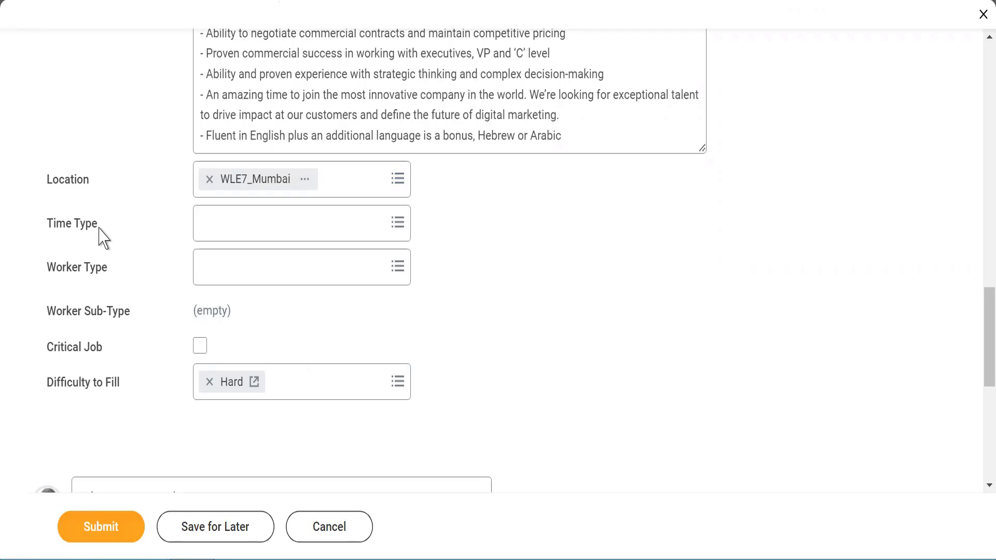
pyautogui.click(212, 236)
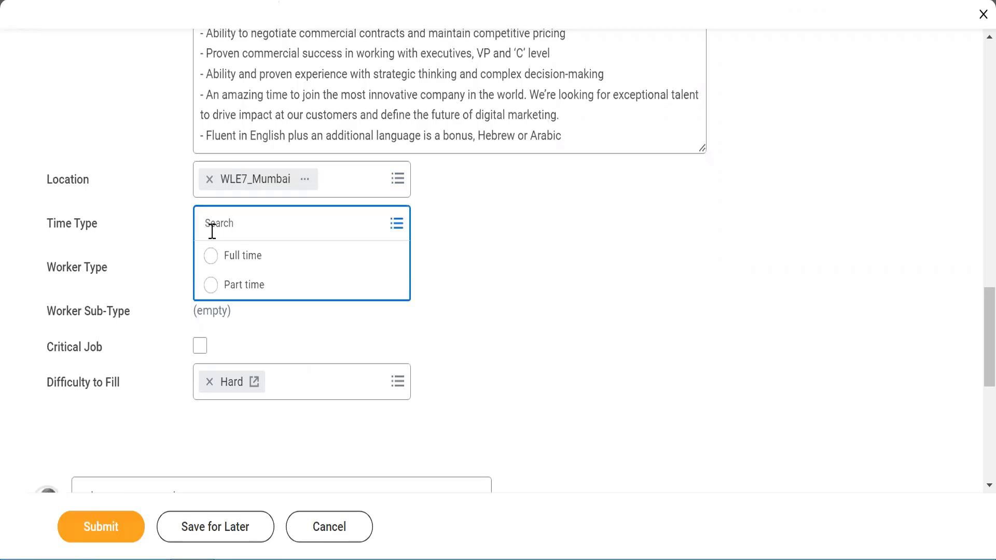
# - Set Time Type to Full time, Worker Type to Employee and Worker Sub-Type to Regular
pyautogui.click(213, 259)
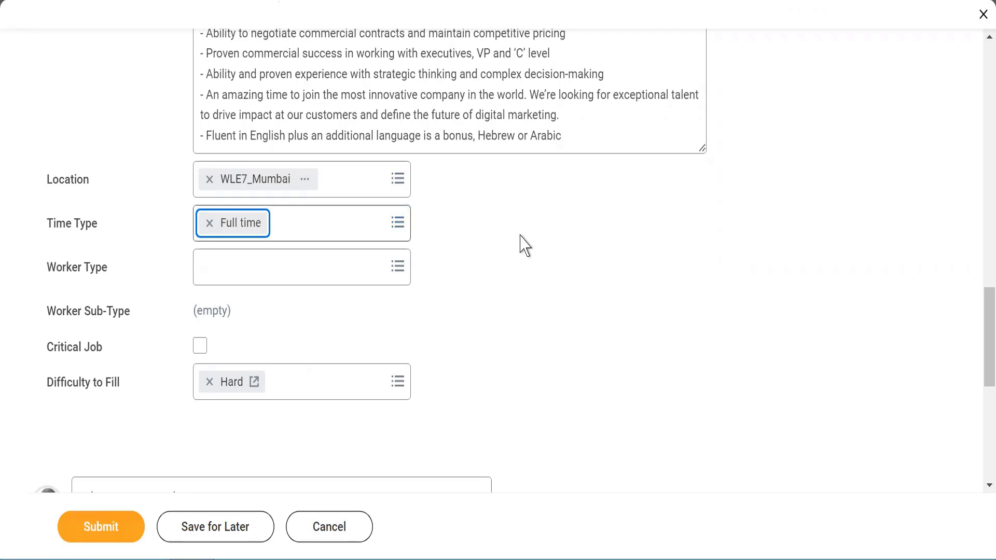
pyautogui.click(243, 273)
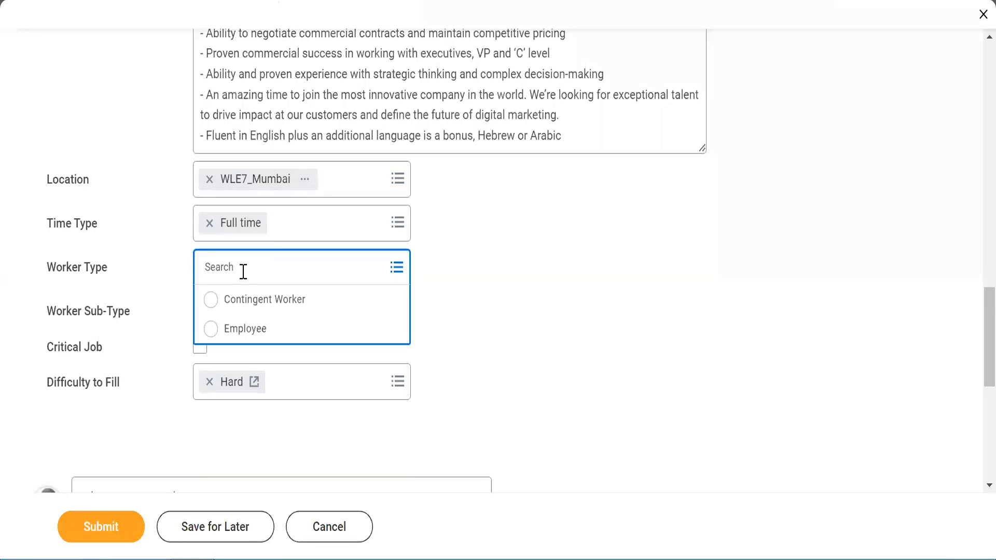
pyautogui.click(211, 328)
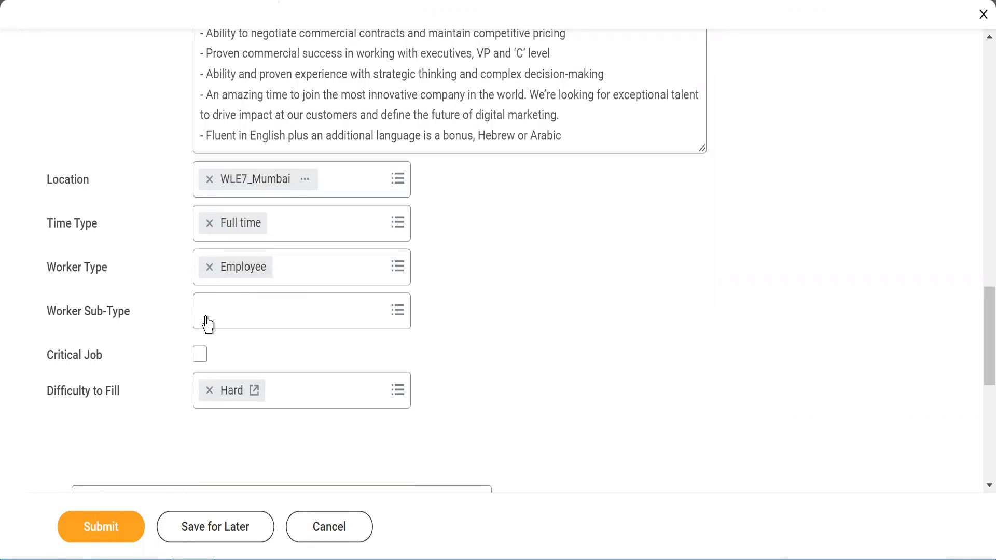
pyautogui.click(243, 310)
pyautogui.write('regular')
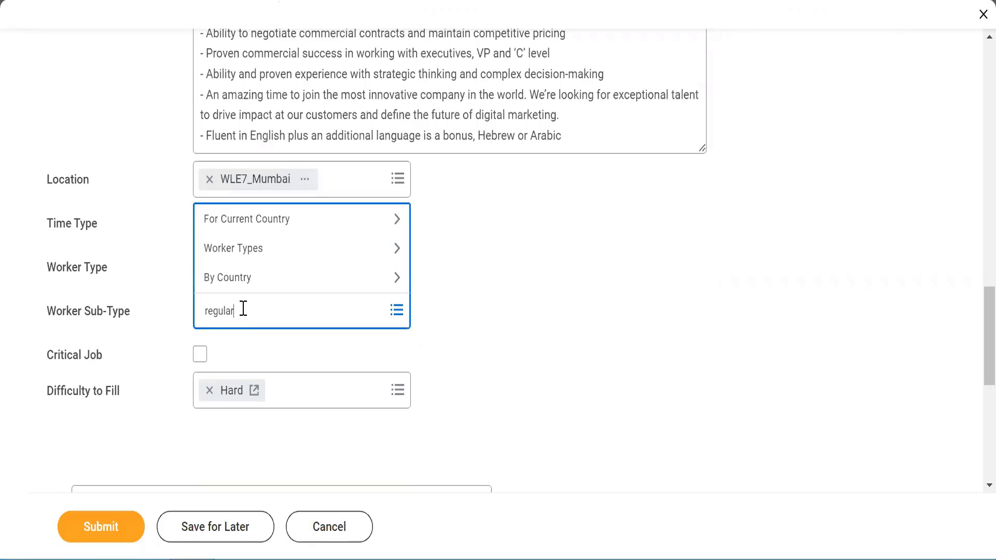
pyautogui.press('Return')
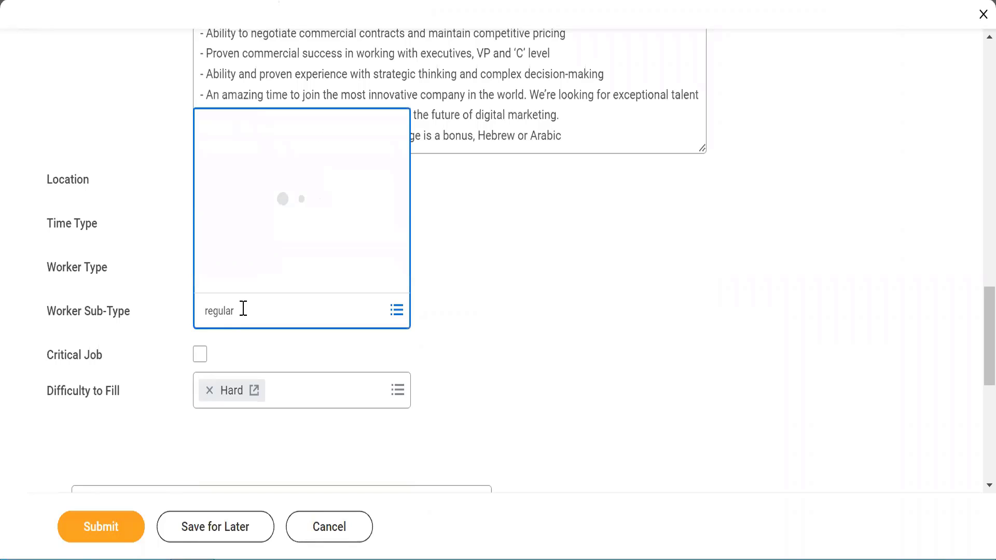
pyautogui.click(493, 295)
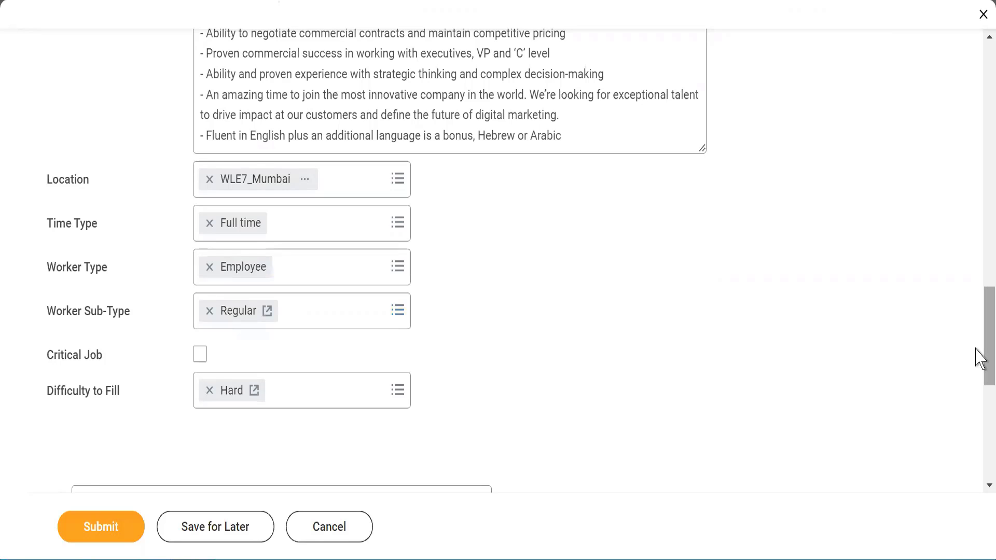
# - Submit the completed Create Position form from the bottom of the page
pyautogui.scroll(-4, 977, 399)
pyautogui.moveTo(976, 408); pyautogui.dragTo(975, 454)
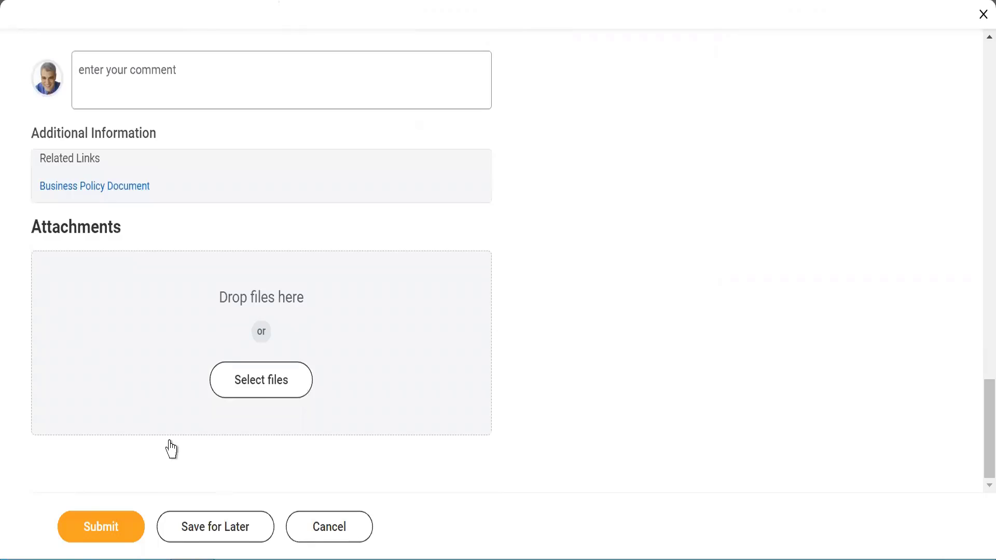
pyautogui.click(82, 526)
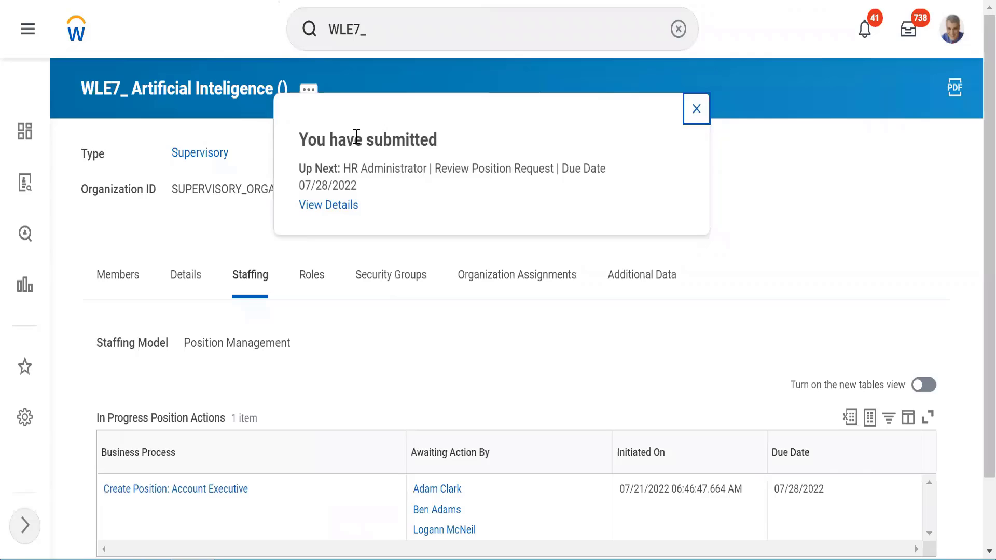
# - Review the confirmation's HR Administrator review step and 07/28/2022 due date, then dismiss it
pyautogui.moveTo(355, 138); pyautogui.dragTo(430, 145)
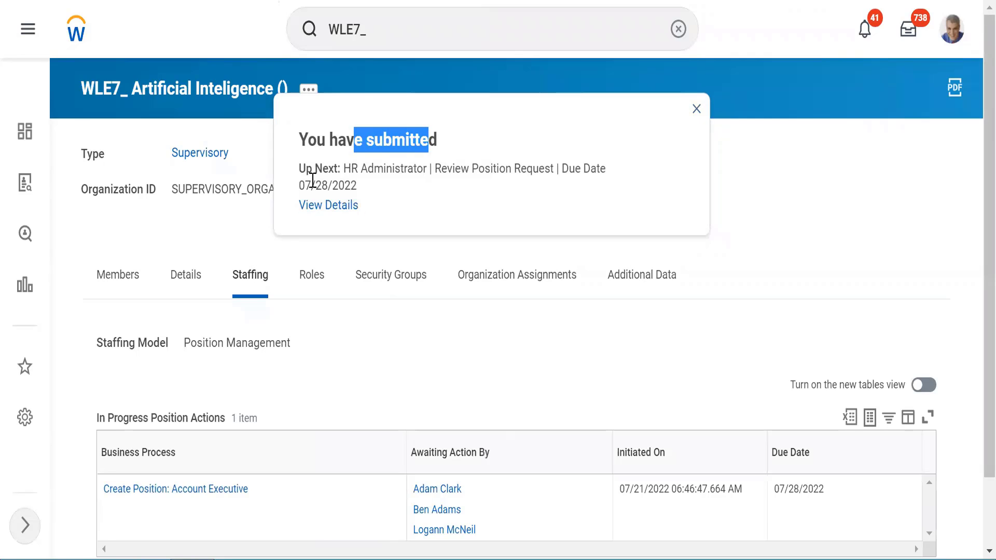
pyautogui.moveTo(313, 171); pyautogui.dragTo(633, 175)
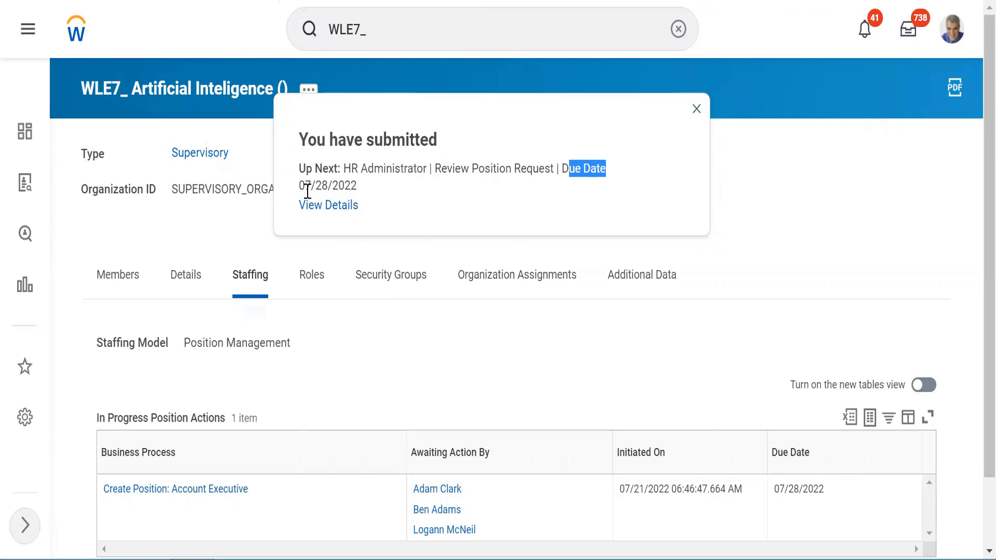
pyautogui.moveTo(307, 190); pyautogui.dragTo(331, 206)
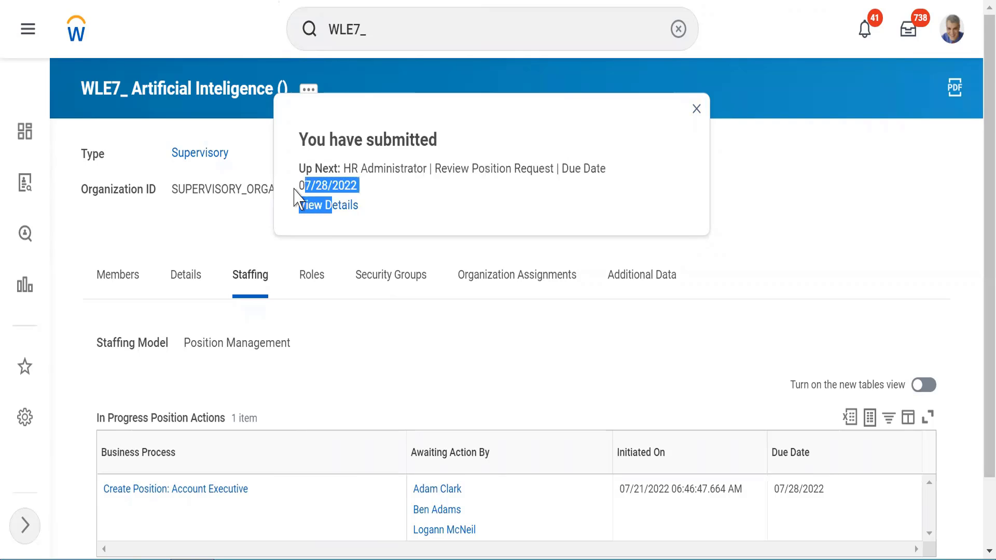
pyautogui.click(380, 186)
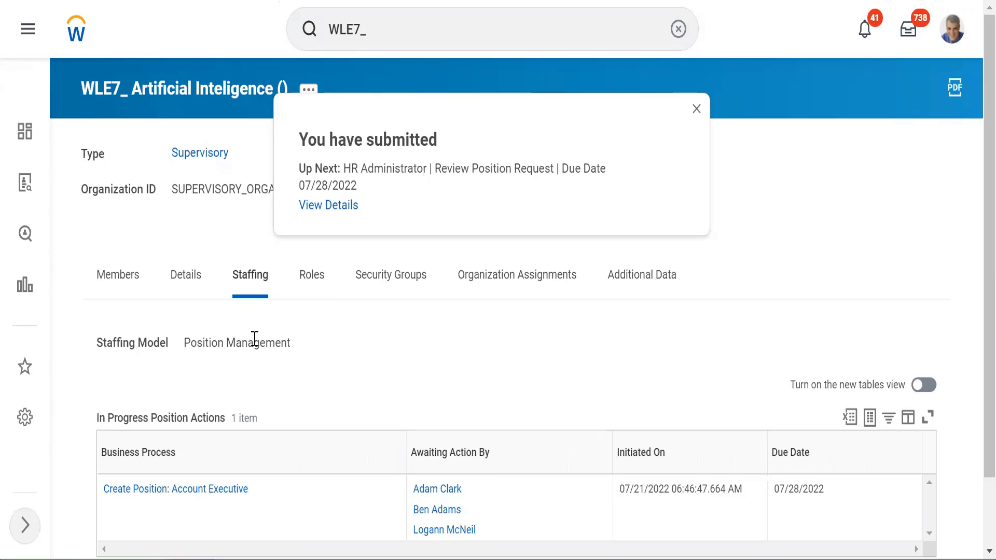
pyautogui.click(698, 108)
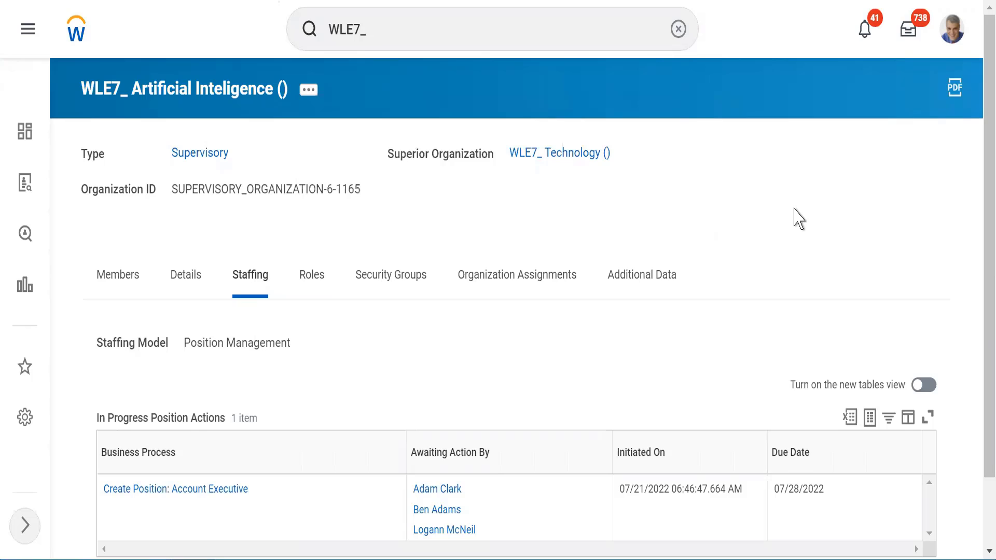
pyautogui.scroll(-2, 798, 218)
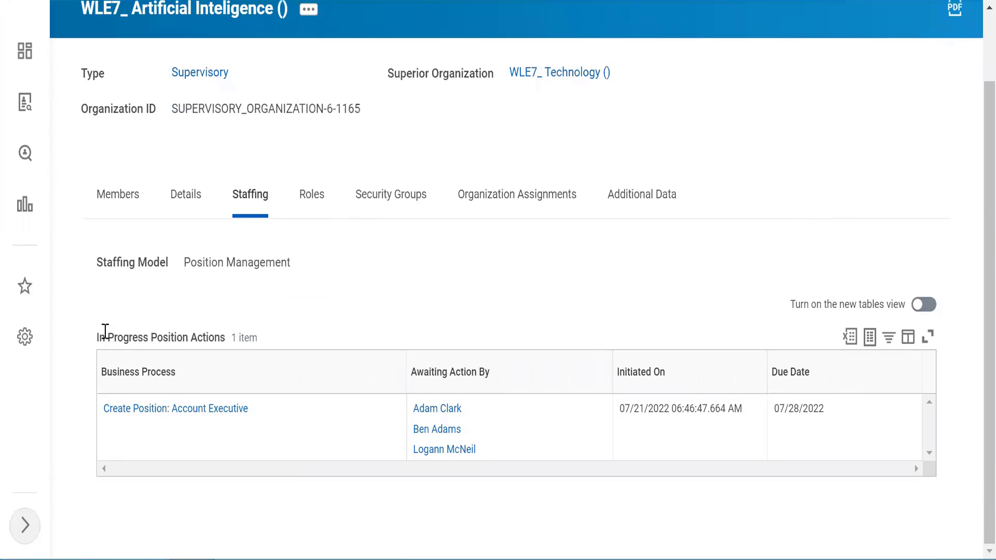
pyautogui.moveTo(98, 339); pyautogui.dragTo(205, 348)
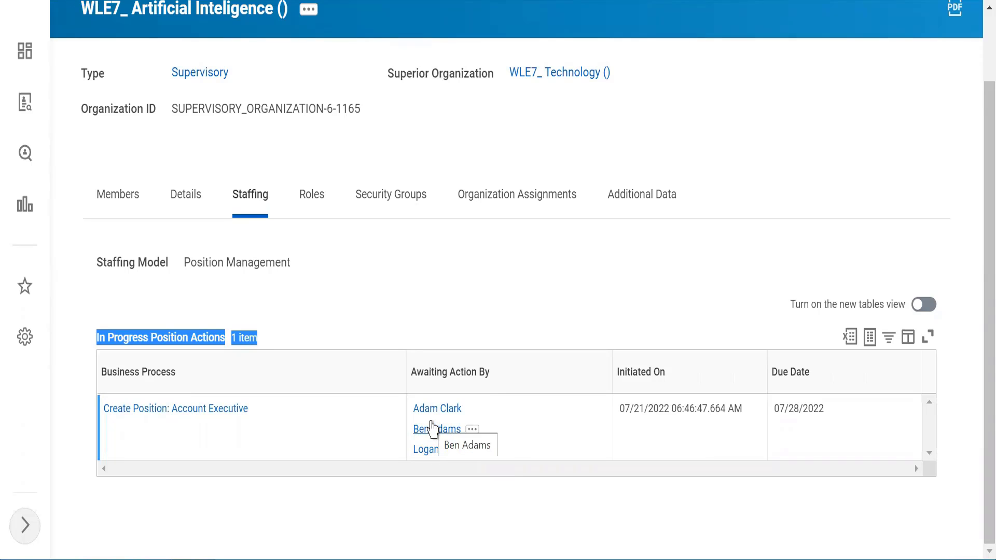
pyautogui.click(419, 286)
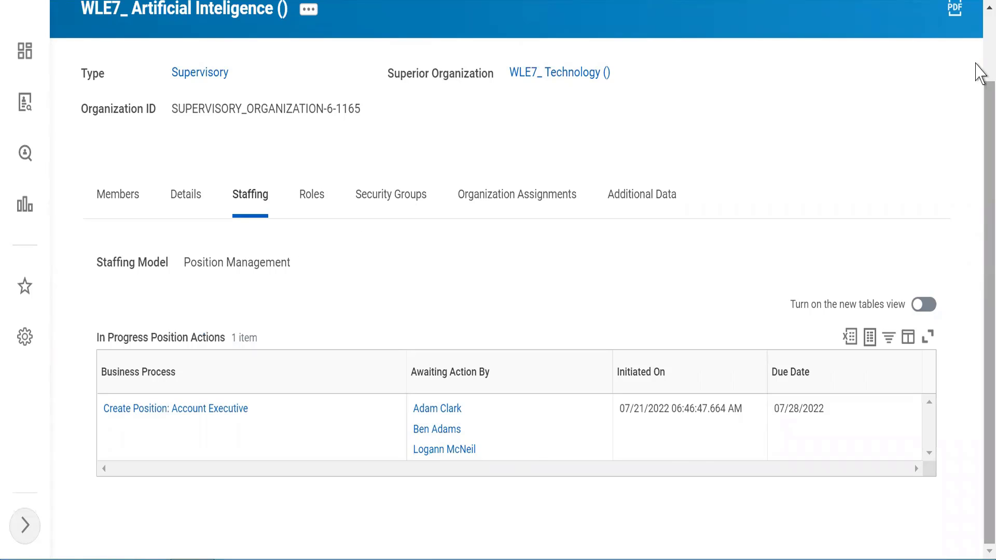
pyautogui.scroll(2, 976, 31)
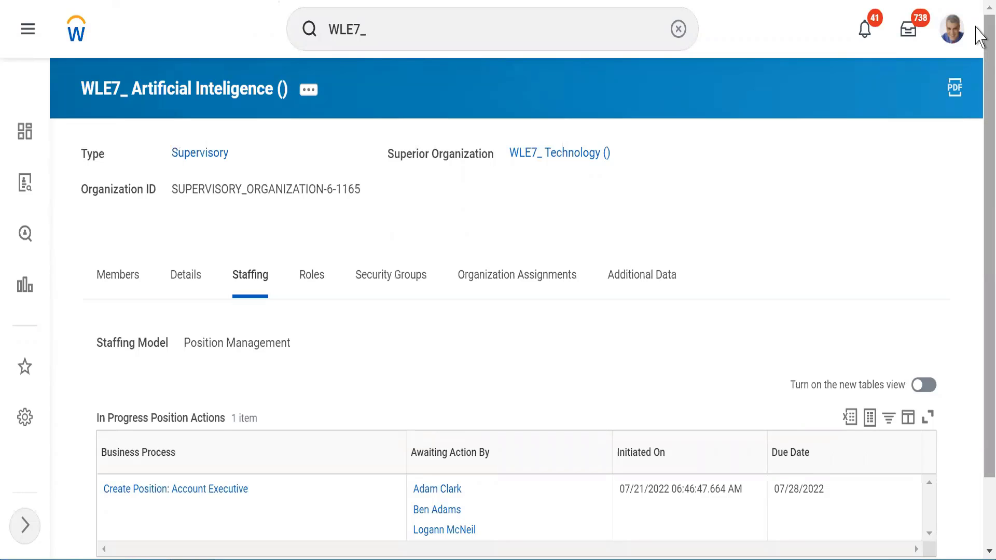
# - Run the Start Proxy task, acting as the approver of the Account Executive position request
pyautogui.click(677, 29)
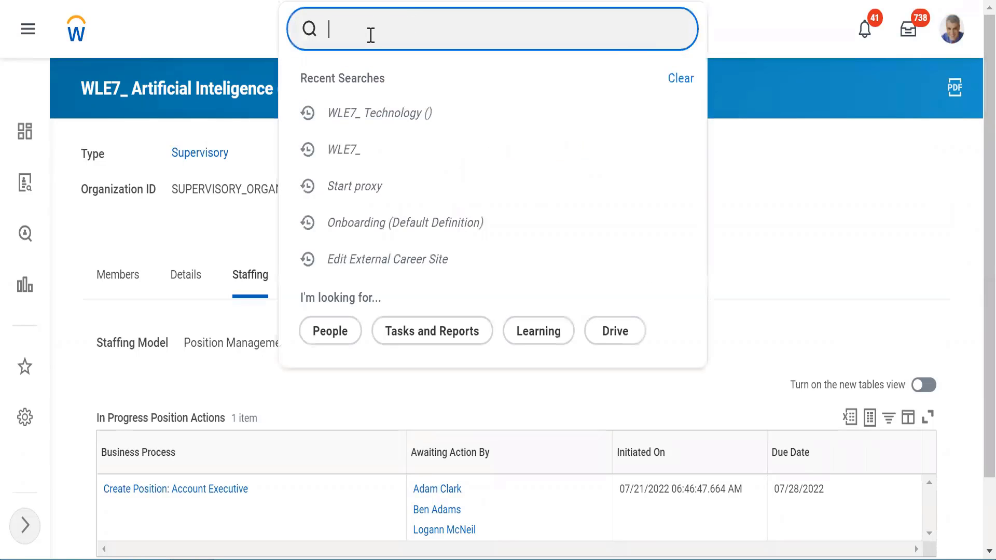
pyautogui.click(371, 35)
pyautogui.write('start proxy')
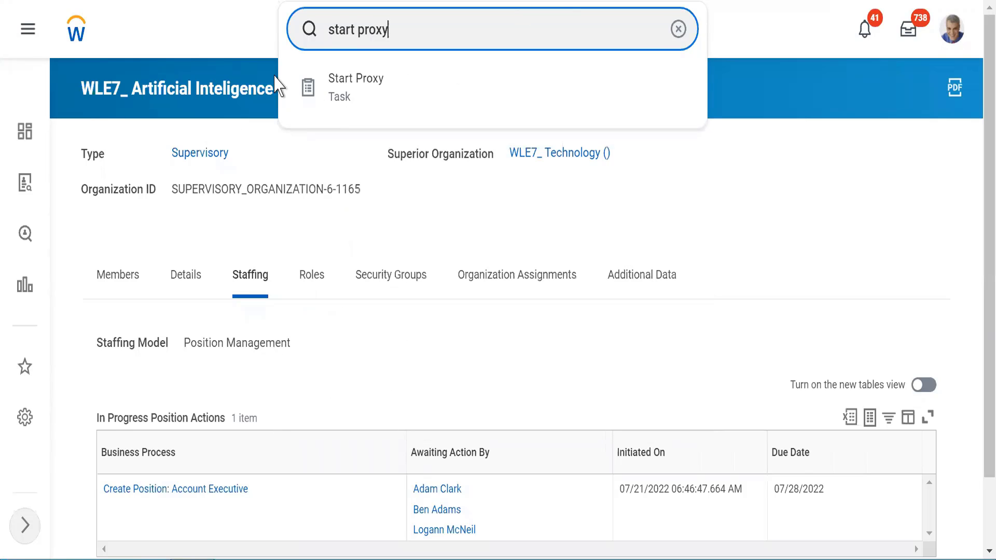
pyautogui.click(344, 90)
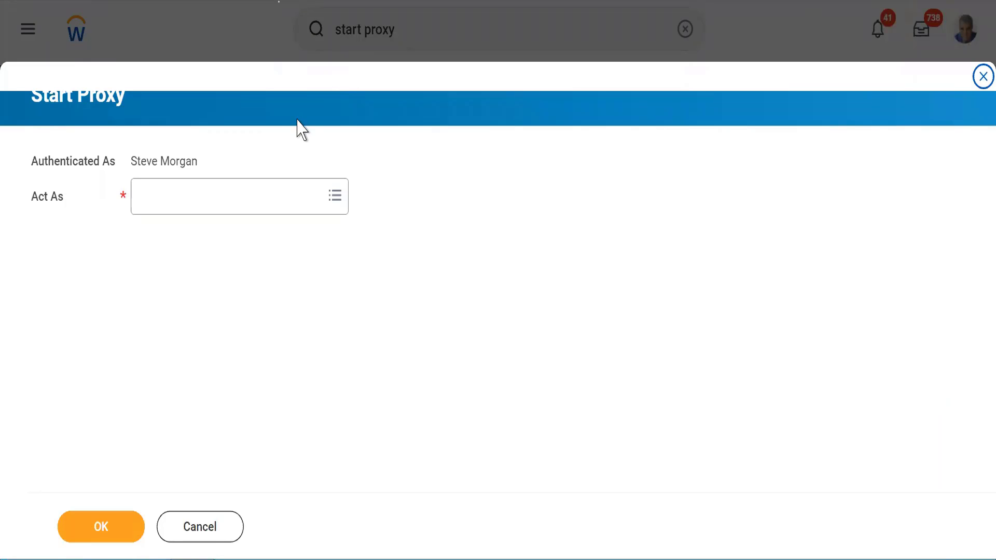
pyautogui.click(177, 196)
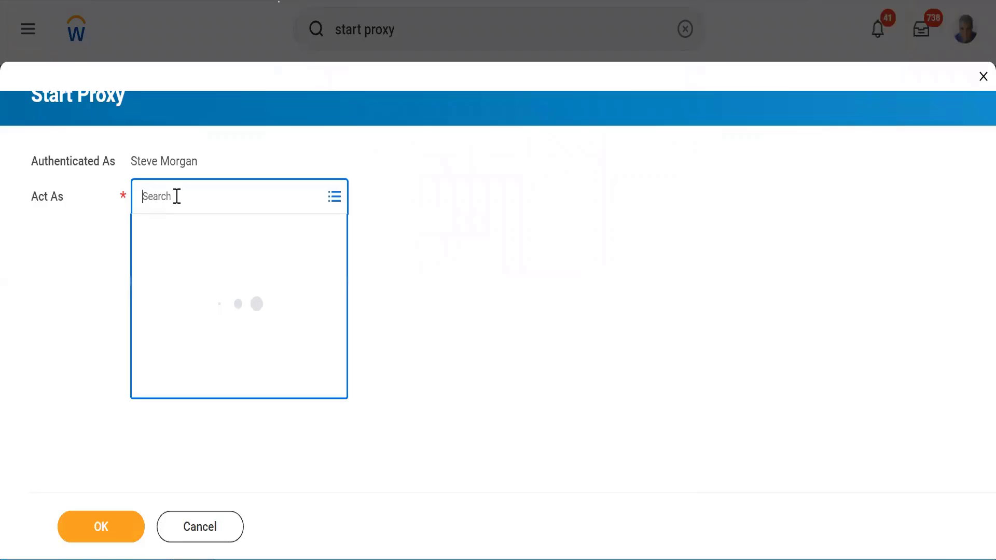
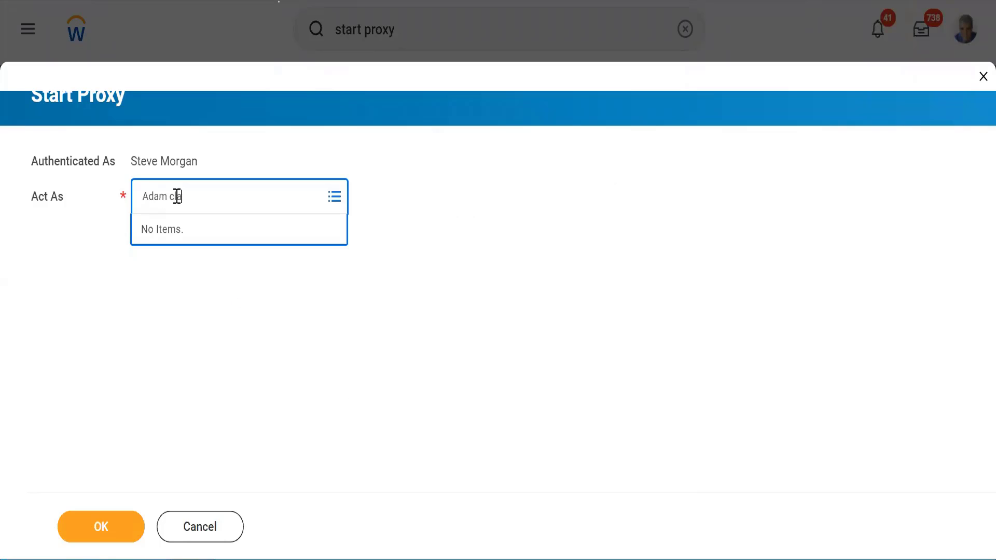
pyautogui.press('Return')
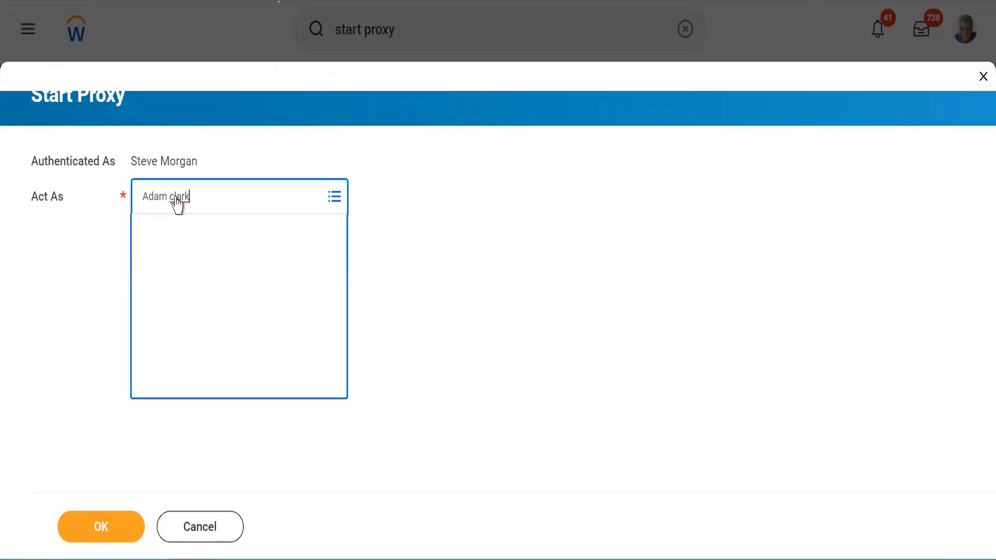
pyautogui.click(97, 533)
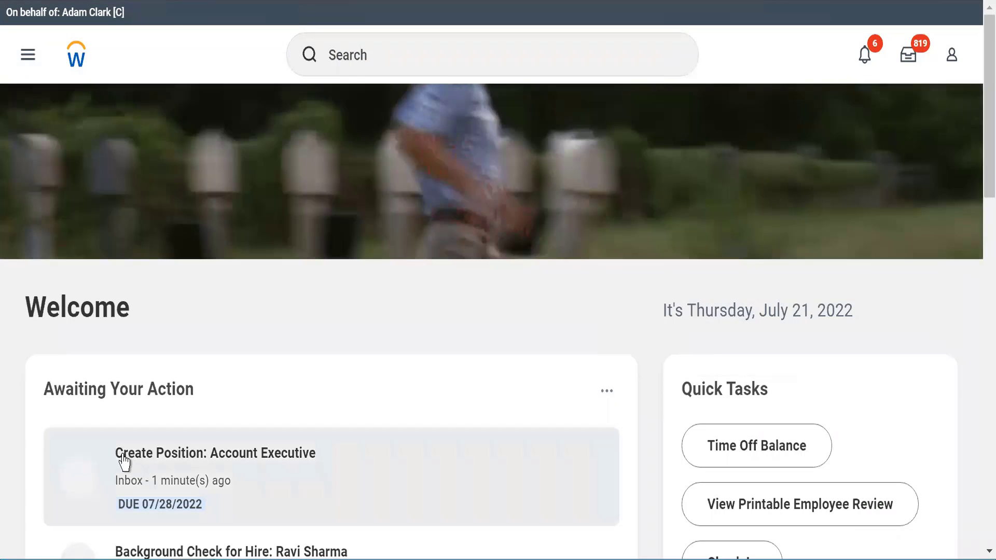
# - From the inbox, open the Create Position: Account Executive request and check its 07/28/2022 due date
pyautogui.click(148, 462)
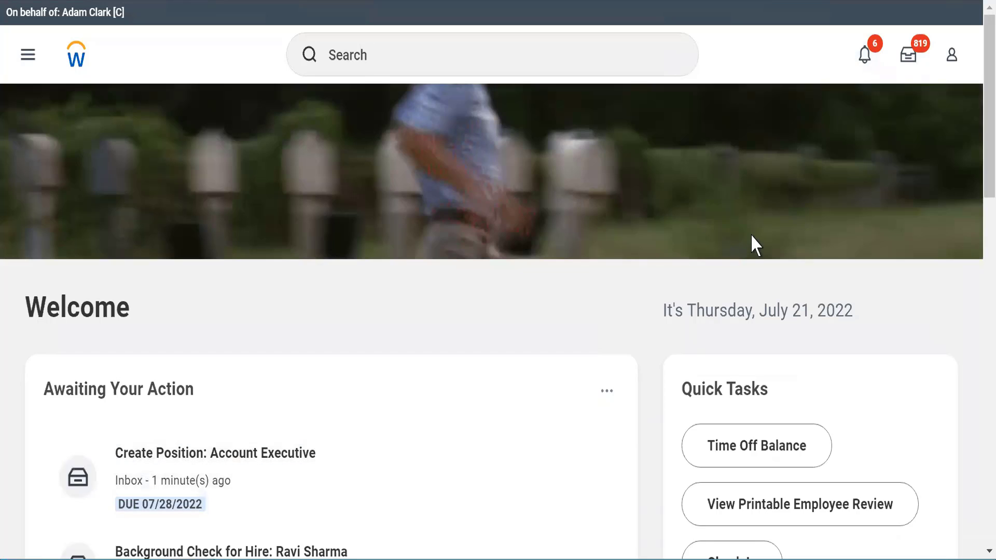
pyautogui.click(909, 59)
pyautogui.click(909, 59)
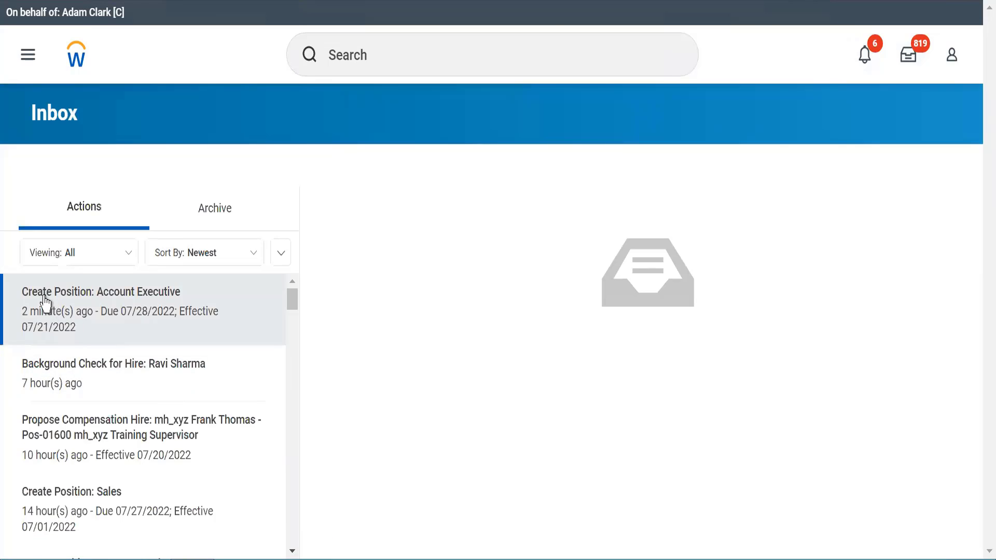
pyautogui.click(46, 302)
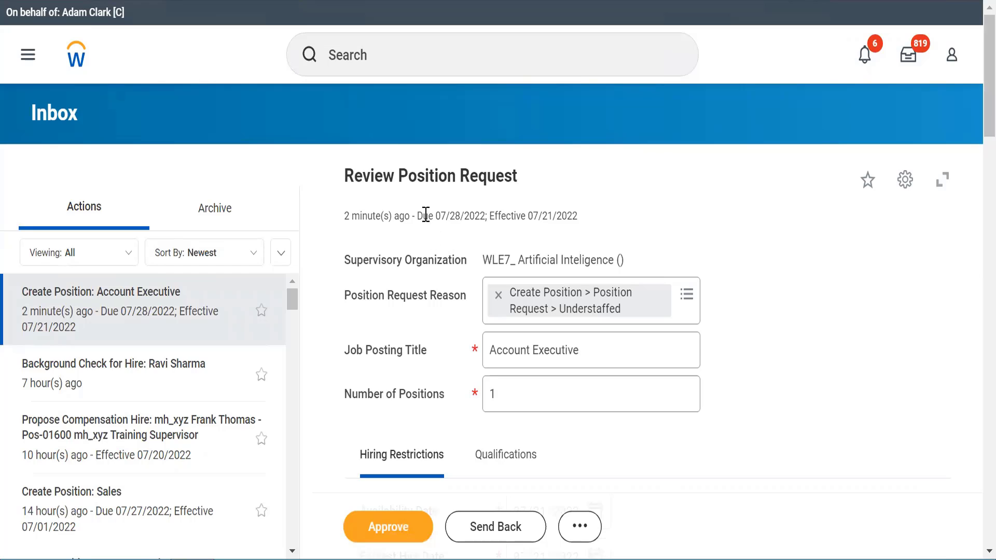
pyautogui.moveTo(424, 214); pyautogui.dragTo(490, 220)
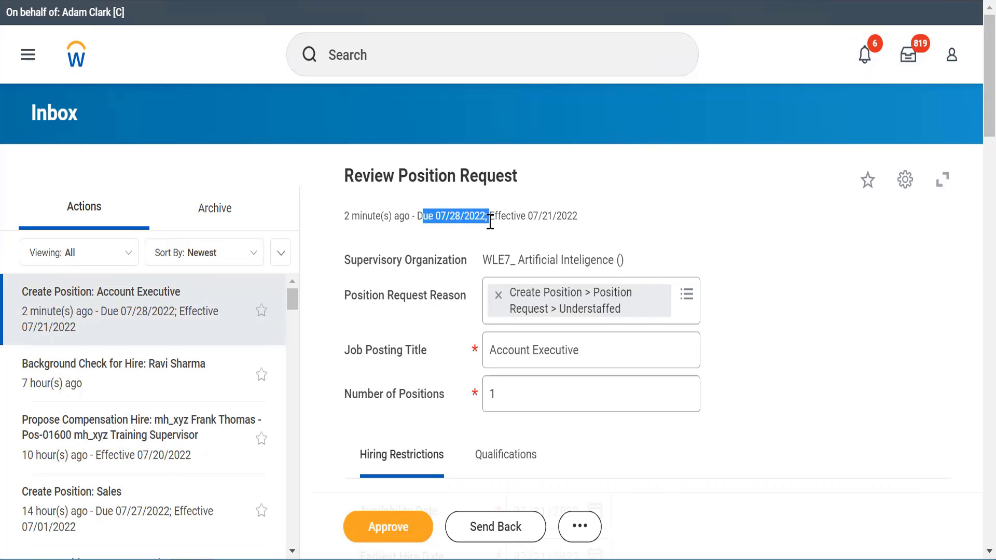
pyautogui.click(734, 245)
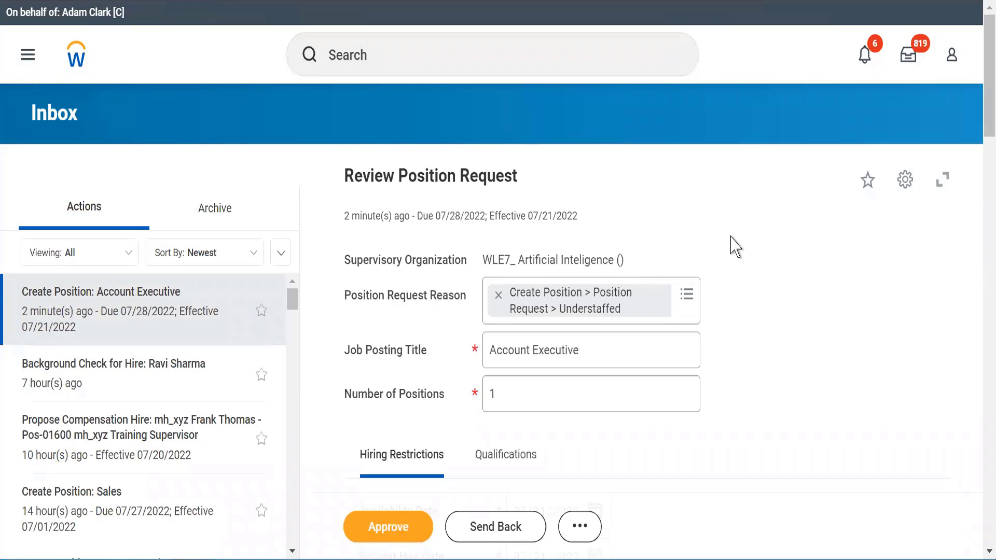
pyautogui.scroll(-3, 734, 246)
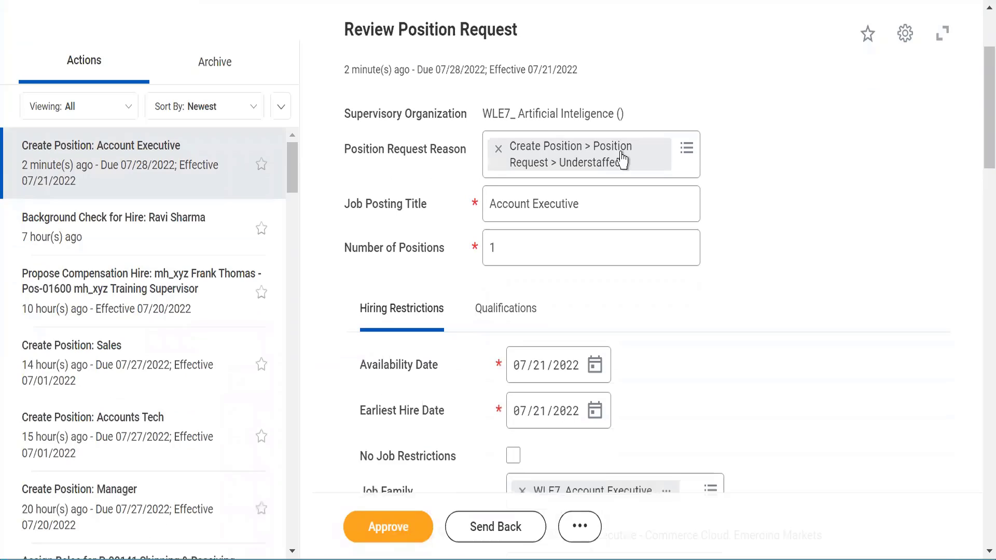
pyautogui.tripleClick(530, 107)
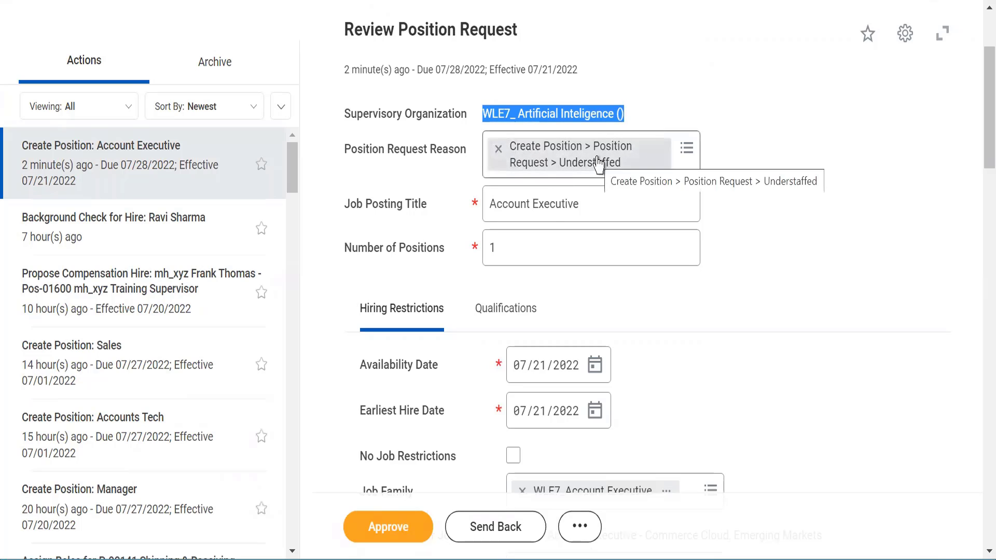
pyautogui.click(667, 299)
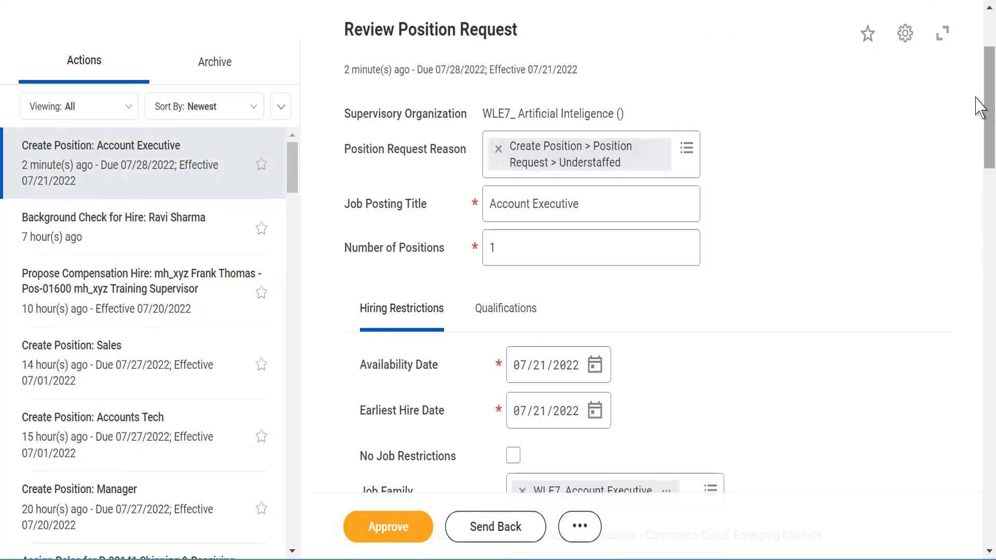
pyautogui.moveTo(979, 103); pyautogui.dragTo(978, 166)
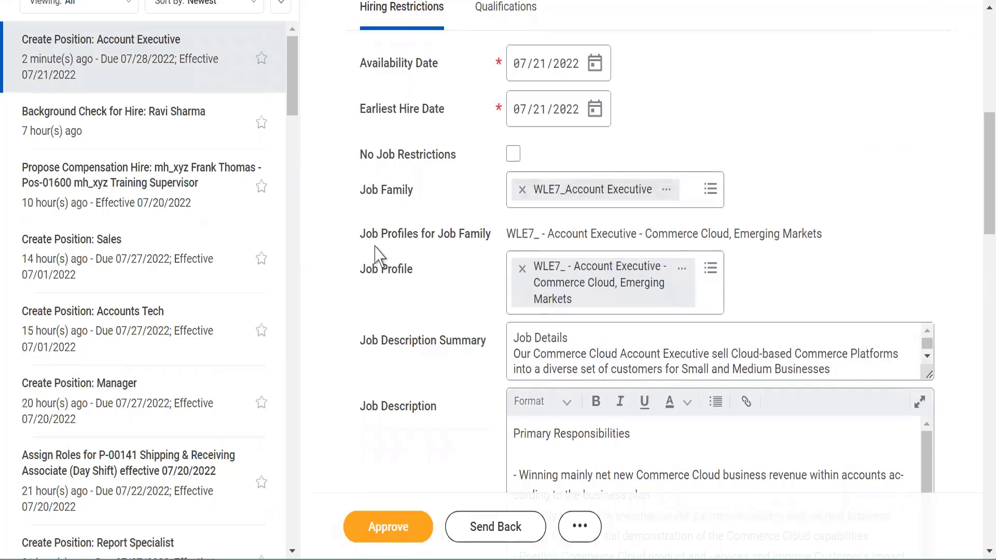
pyautogui.doubleClick(573, 234)
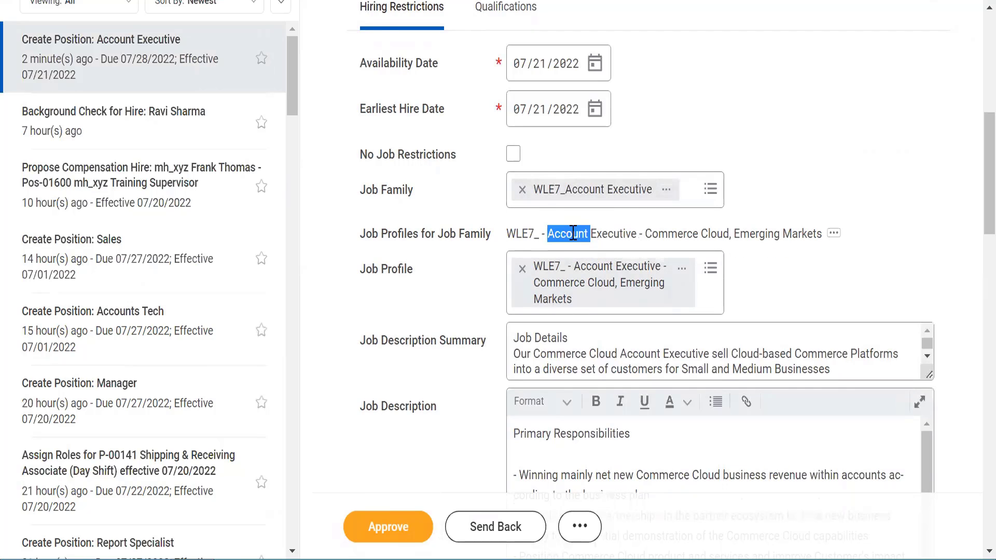
pyautogui.click(573, 233)
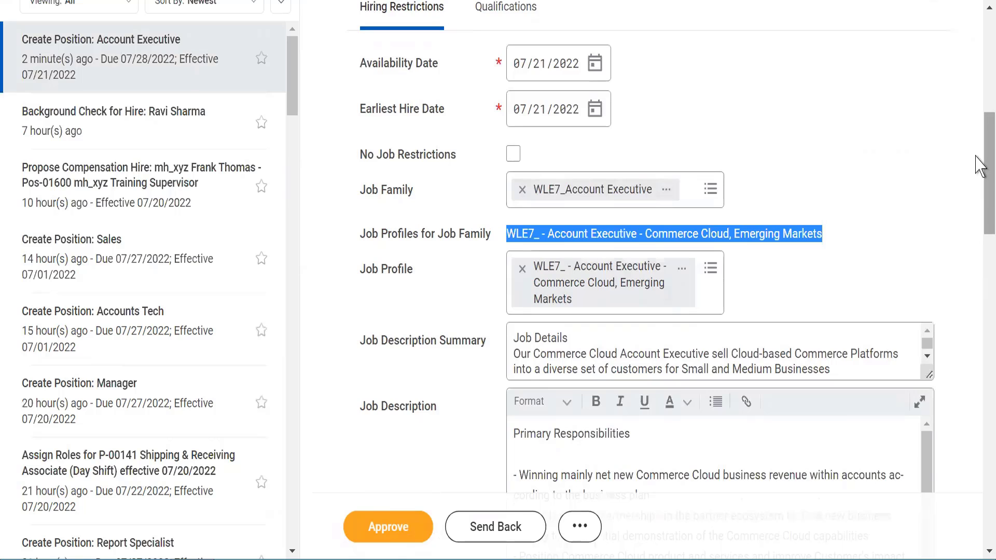
pyautogui.moveTo(978, 166); pyautogui.dragTo(980, 344)
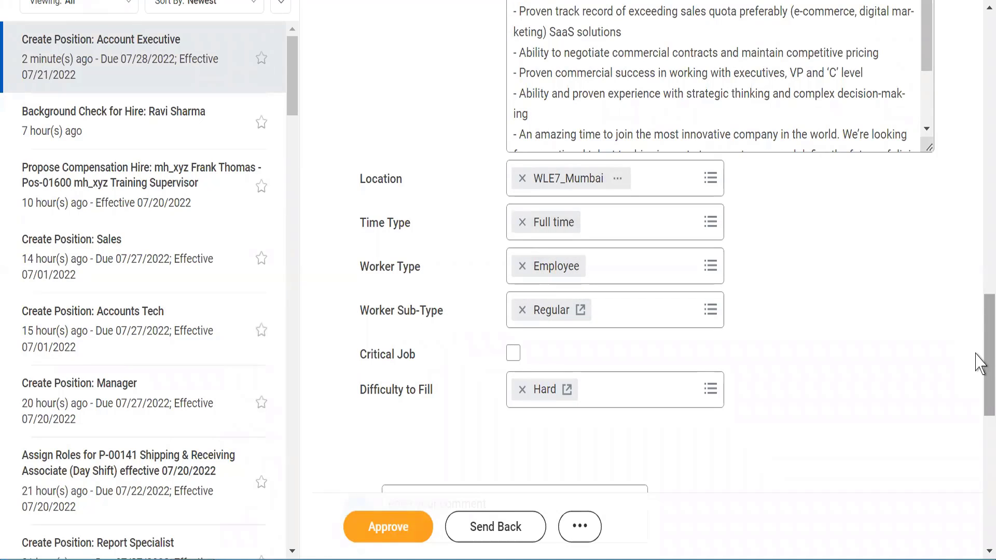
pyautogui.moveTo(979, 363); pyautogui.dragTo(978, 444)
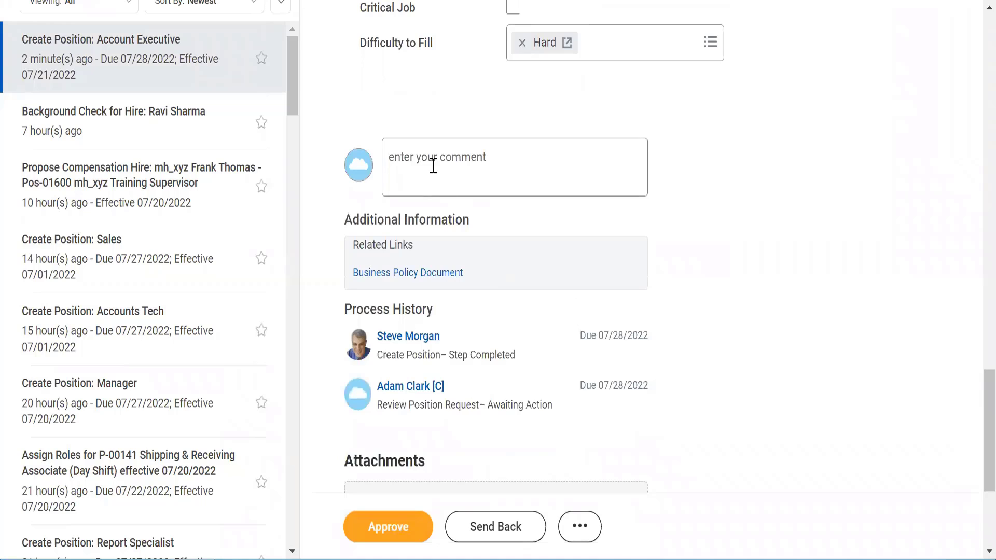
# - Enter the comment 'Approved' on the Account Executive position request and approve it
pyautogui.click(429, 165)
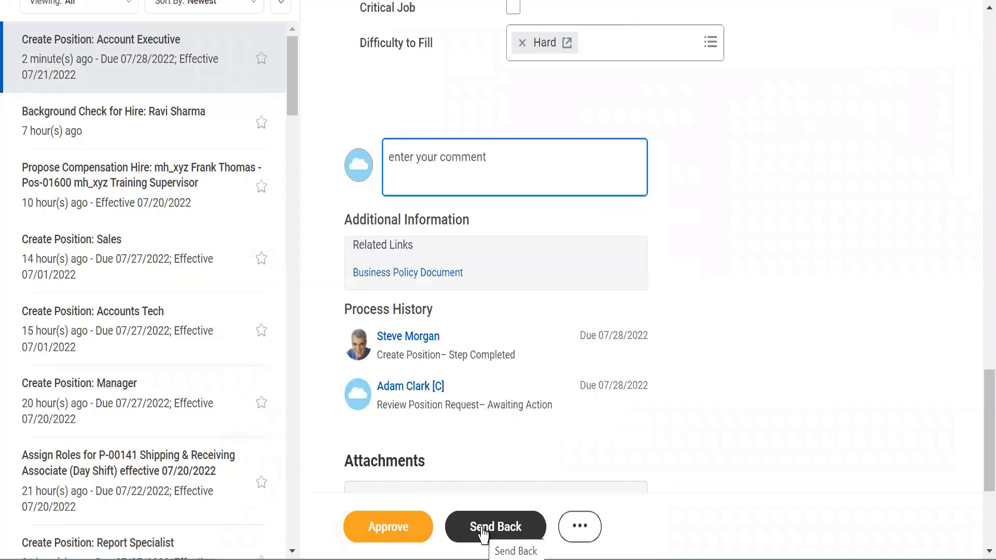
pyautogui.click(579, 527)
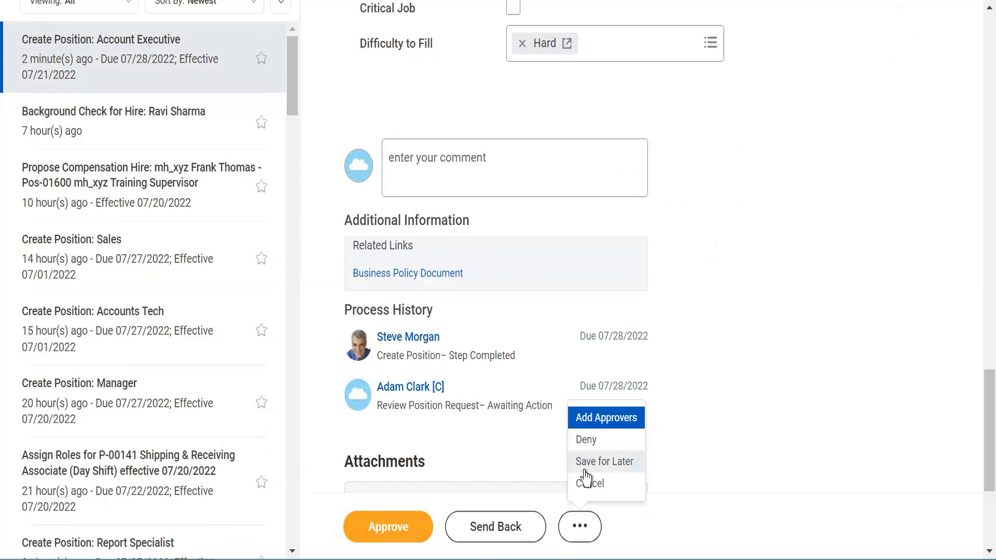
pyautogui.click(777, 394)
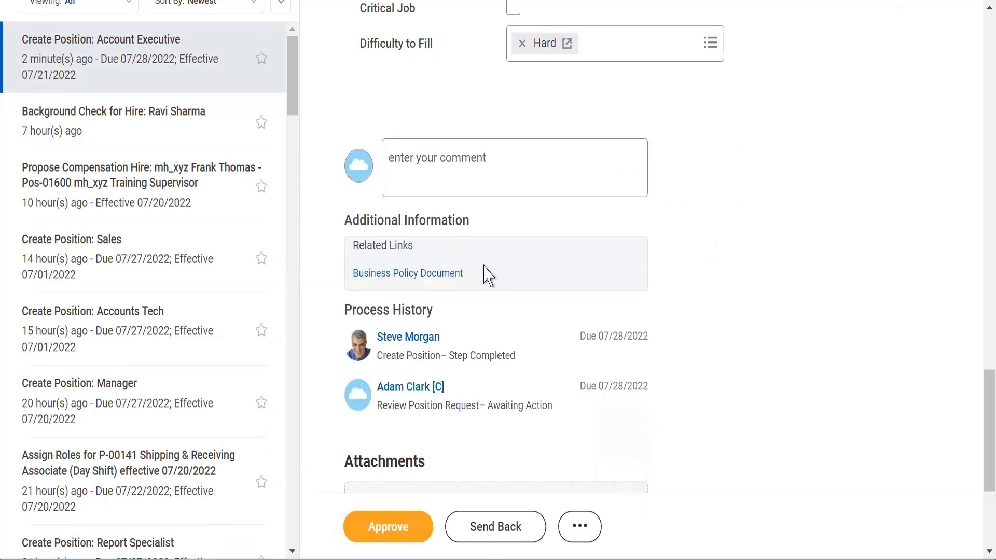
pyautogui.click(421, 168)
pyautogui.write('Approved')
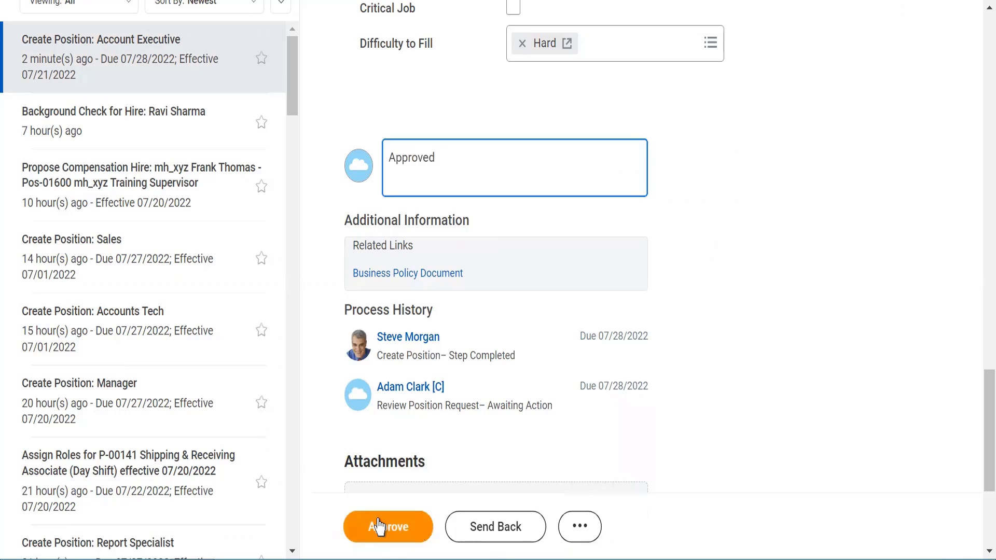
pyautogui.click(378, 526)
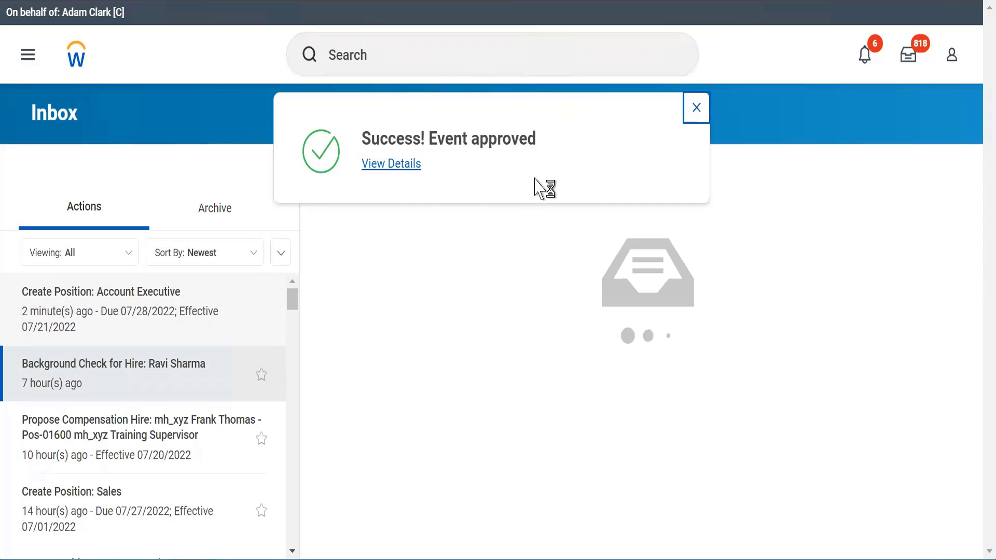
# - Check the completed Create Position event for Pos-01605 and open the WLE7_ Artificial Inteligence organization
pyautogui.click(386, 165)
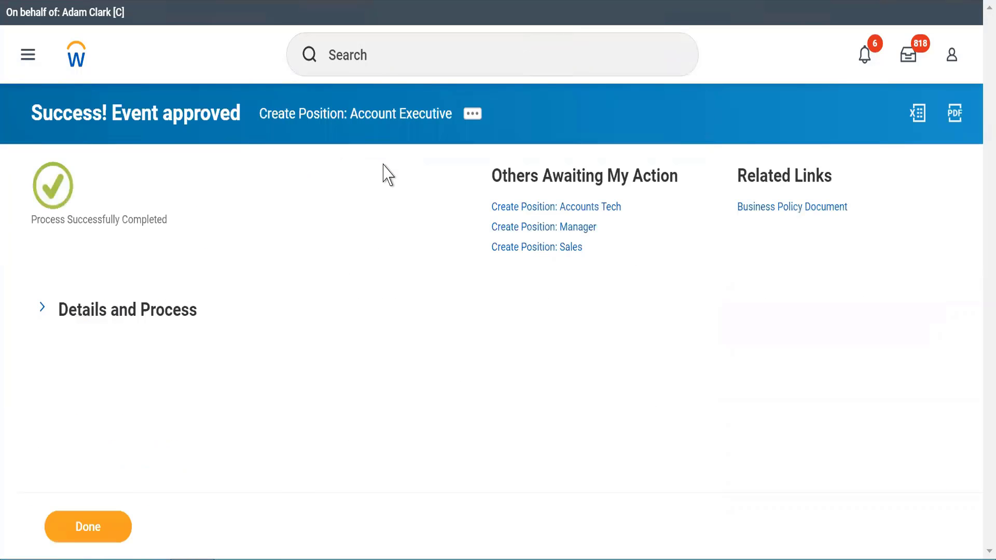
pyautogui.click(46, 307)
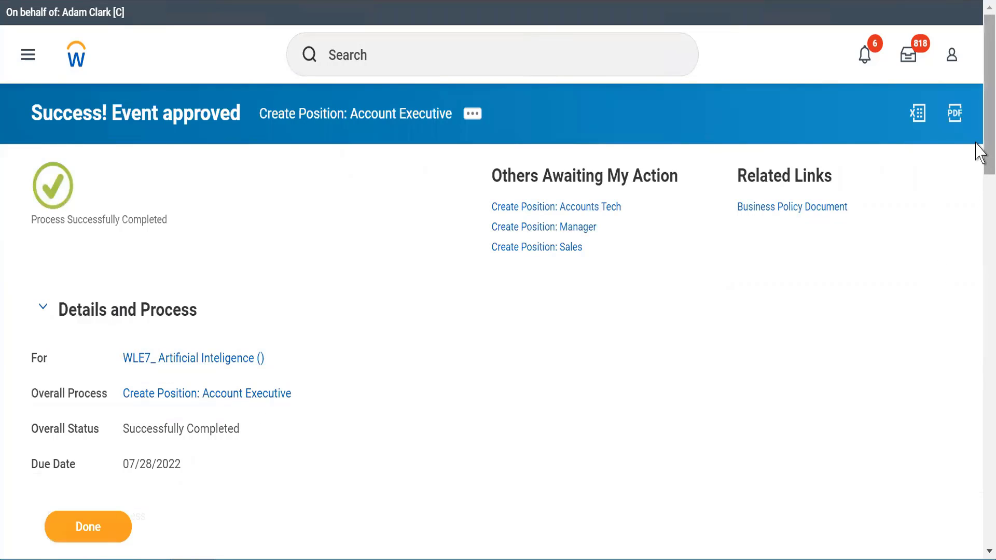
pyautogui.scroll(-5, 980, 227)
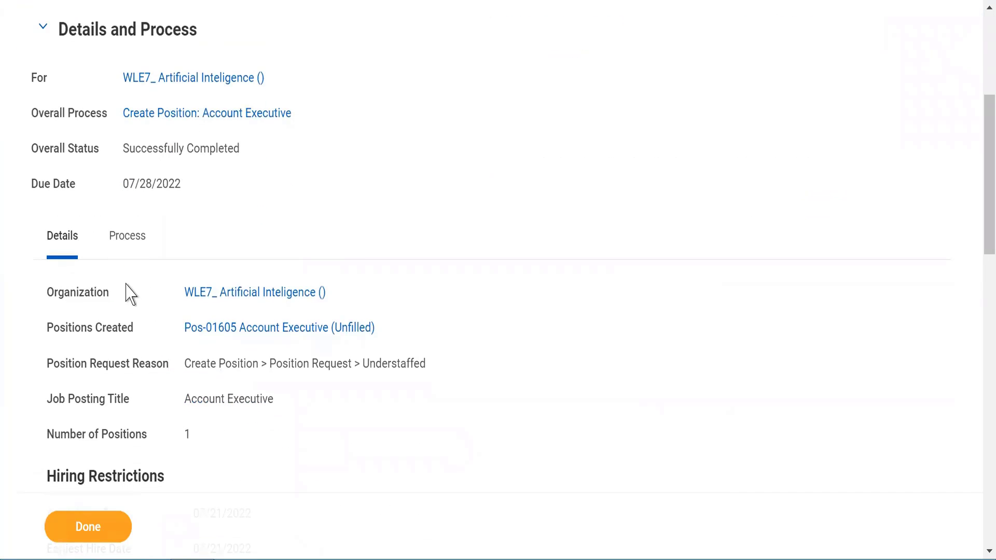
pyautogui.moveTo(250, 295)
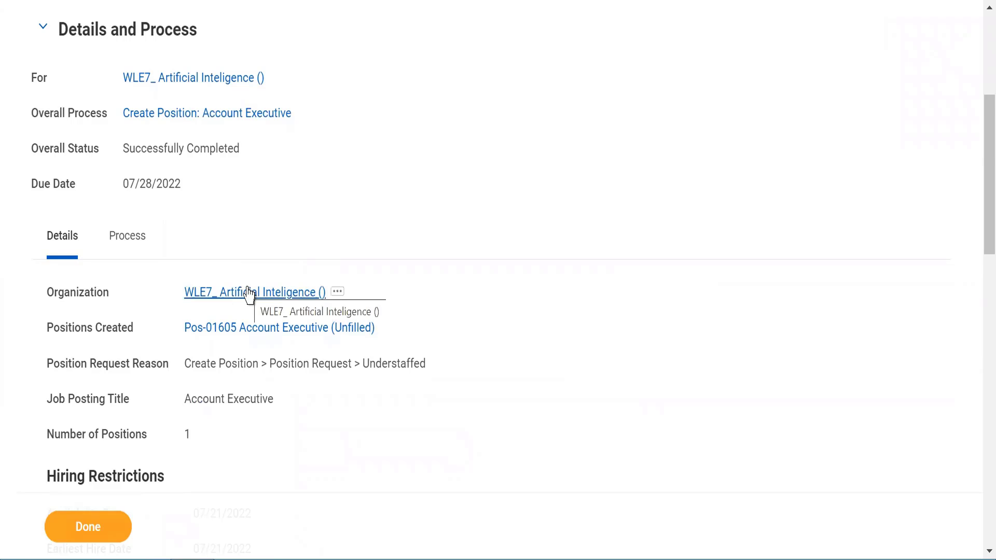
pyautogui.click(249, 293)
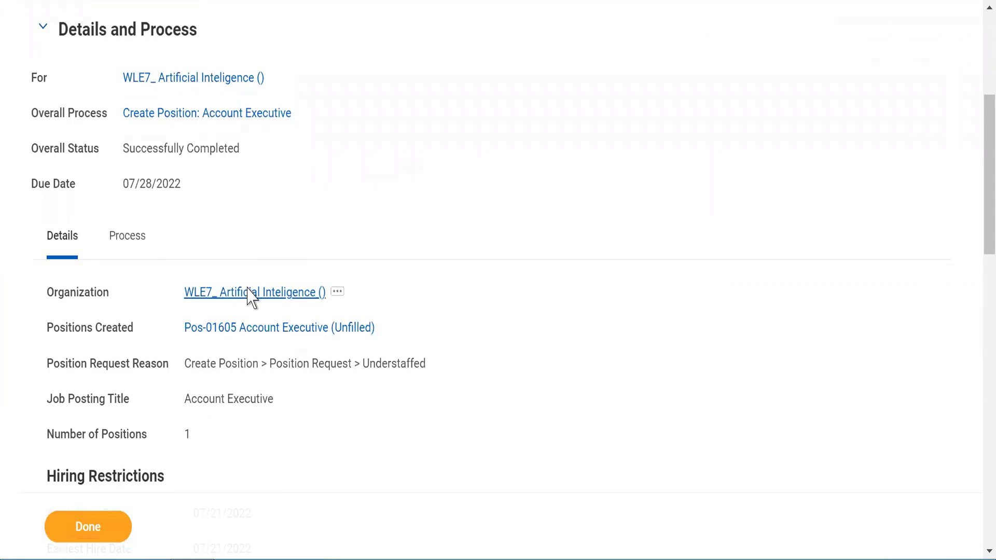
# - Review the organization's Staffing tab, where Pos-01605 Account Executive is unfilled at WLE7_Mumbai
pyautogui.click(212, 300)
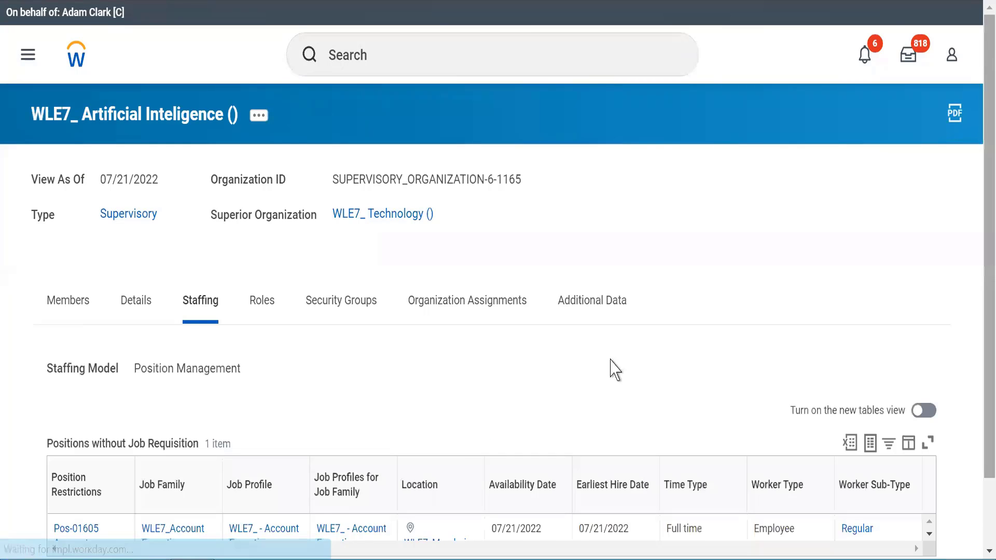
pyautogui.scroll(-2, 430, 396)
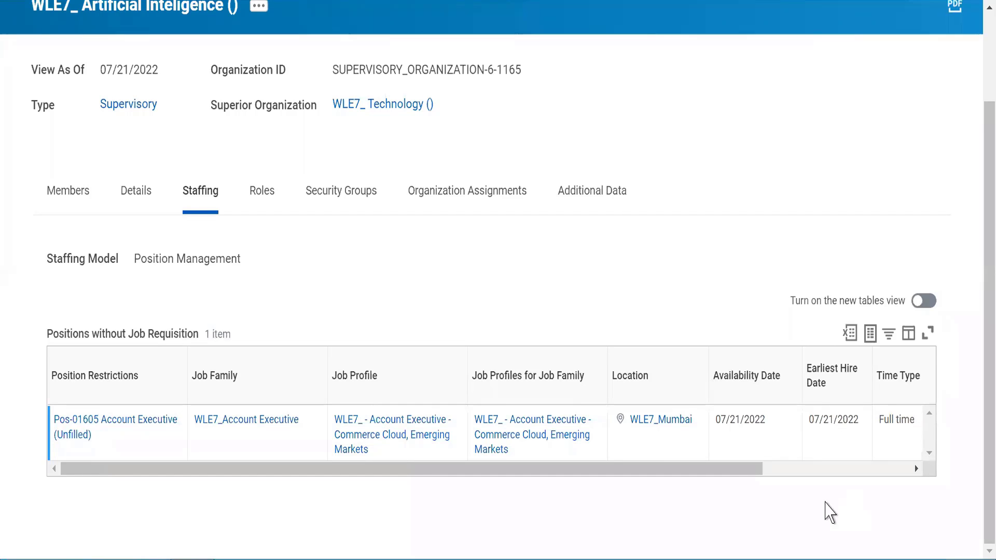
pyautogui.moveTo(733, 469); pyautogui.dragTo(937, 462)
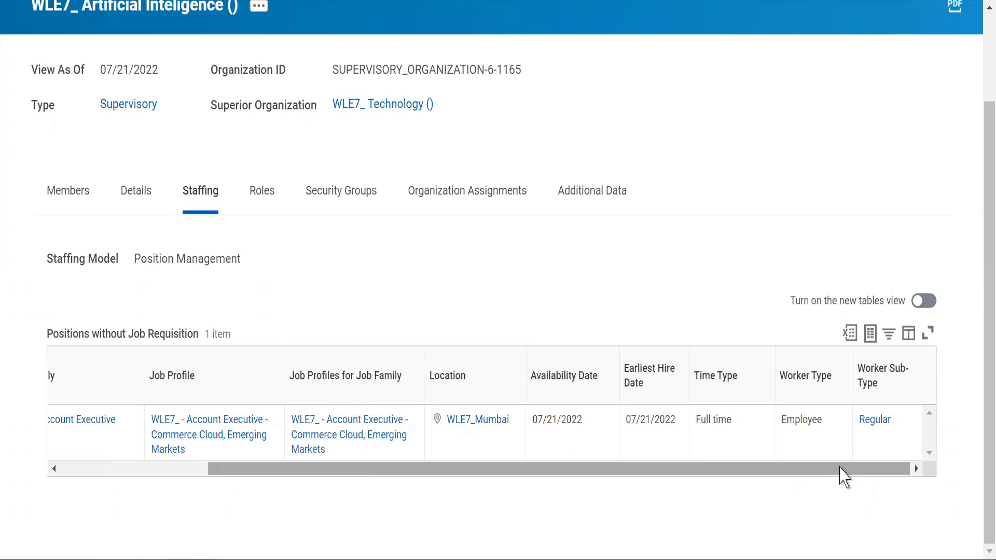
pyautogui.click(105, 469)
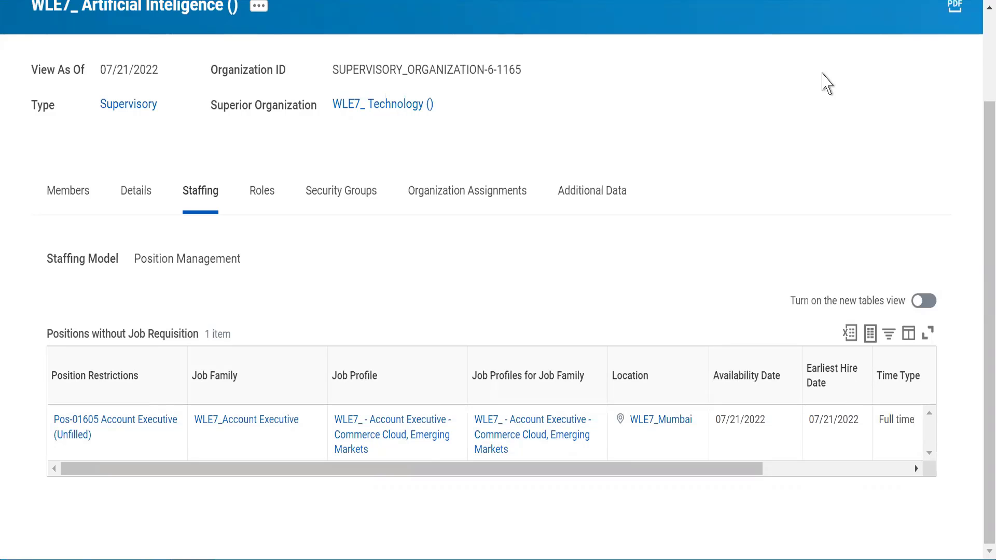
pyautogui.scroll(3, 507, 48)
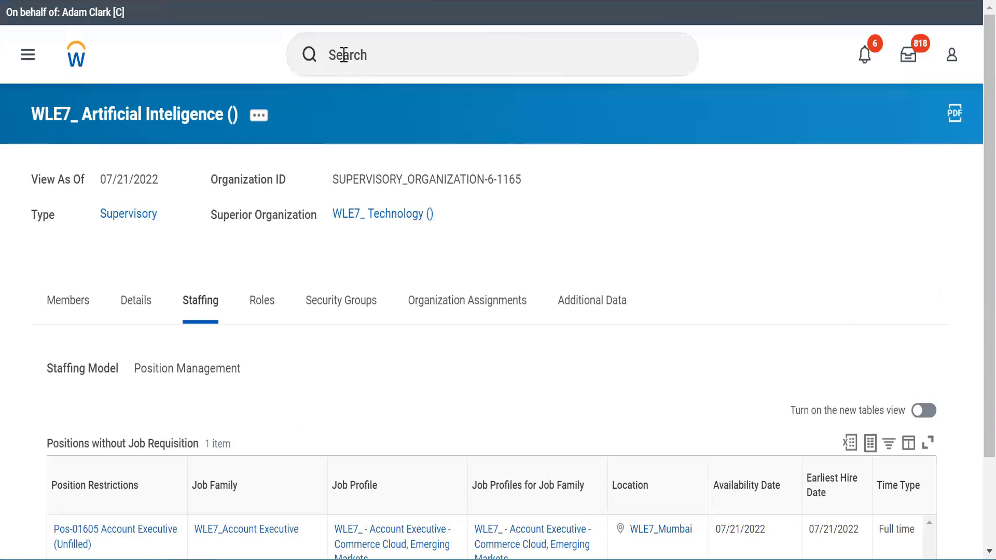
# - Launch the View Open Positions report, then cancel it without picking an organization
pyautogui.click(344, 54)
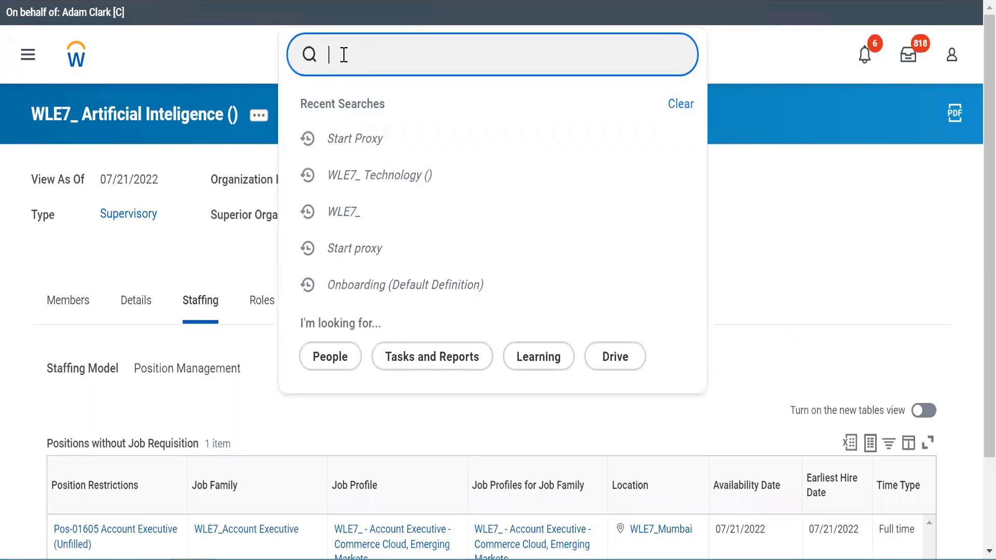
pyautogui.write('view open')
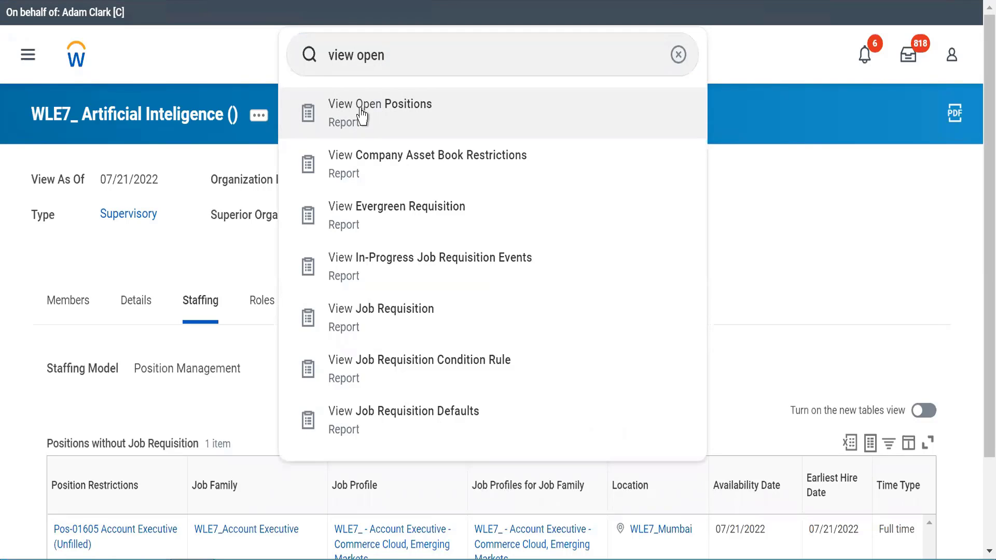
pyautogui.click(361, 115)
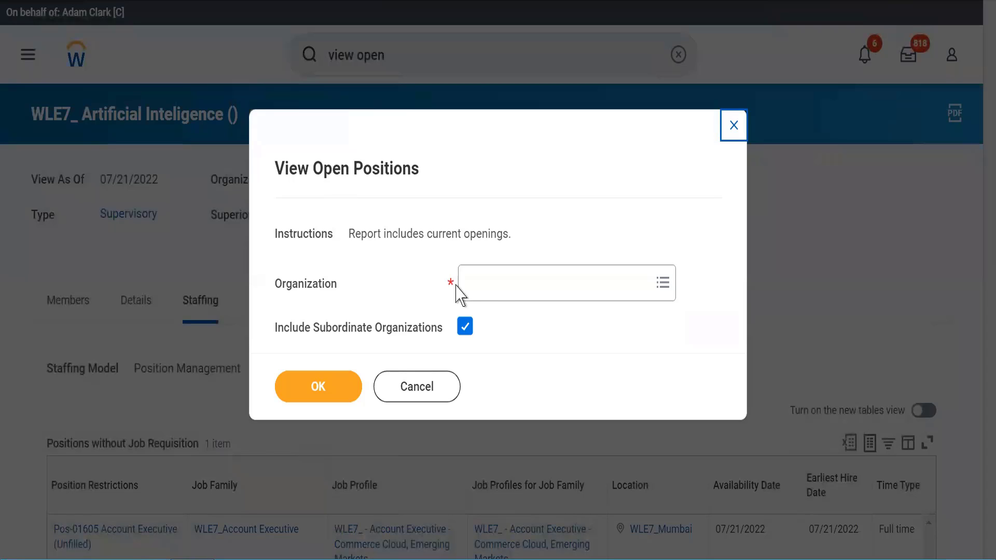
pyautogui.click(512, 284)
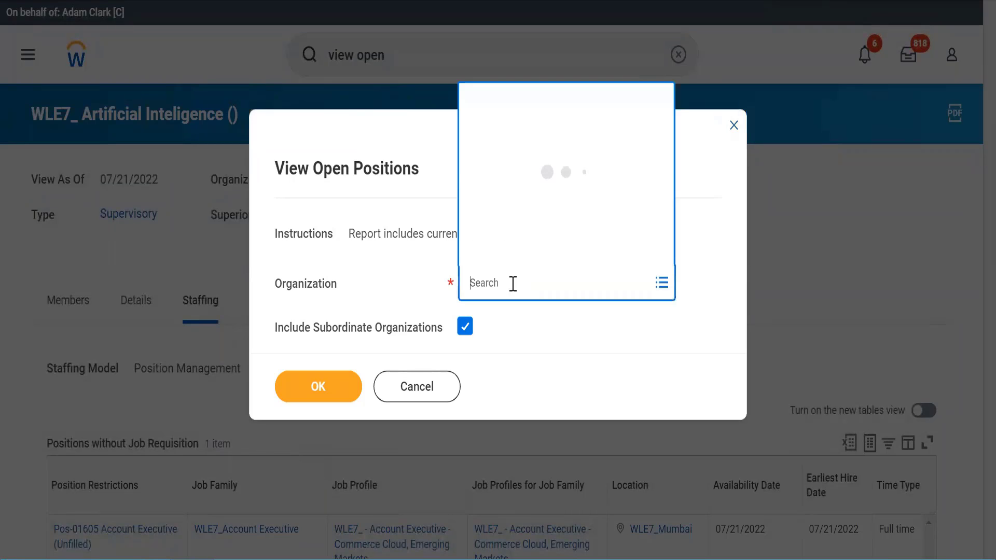
pyautogui.click(397, 290)
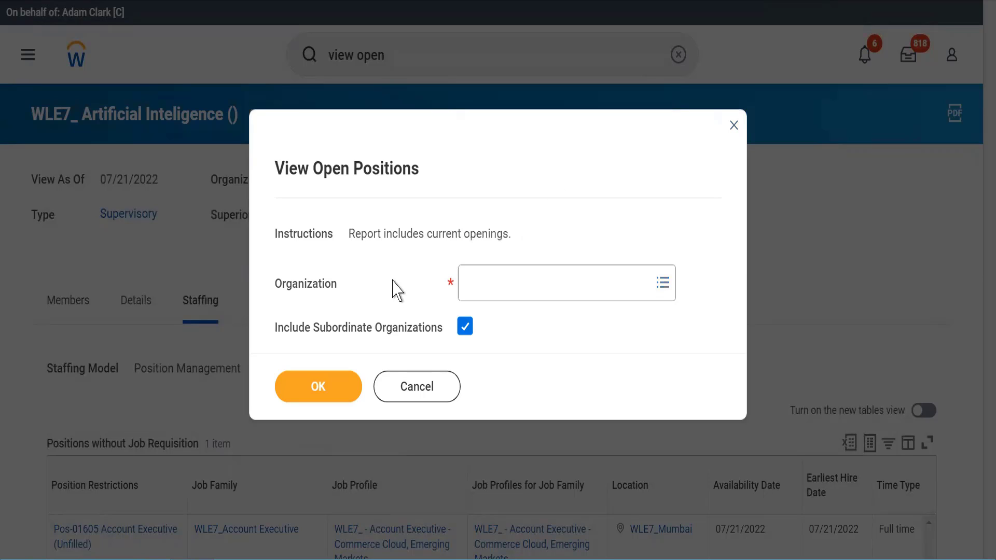
pyautogui.click(390, 406)
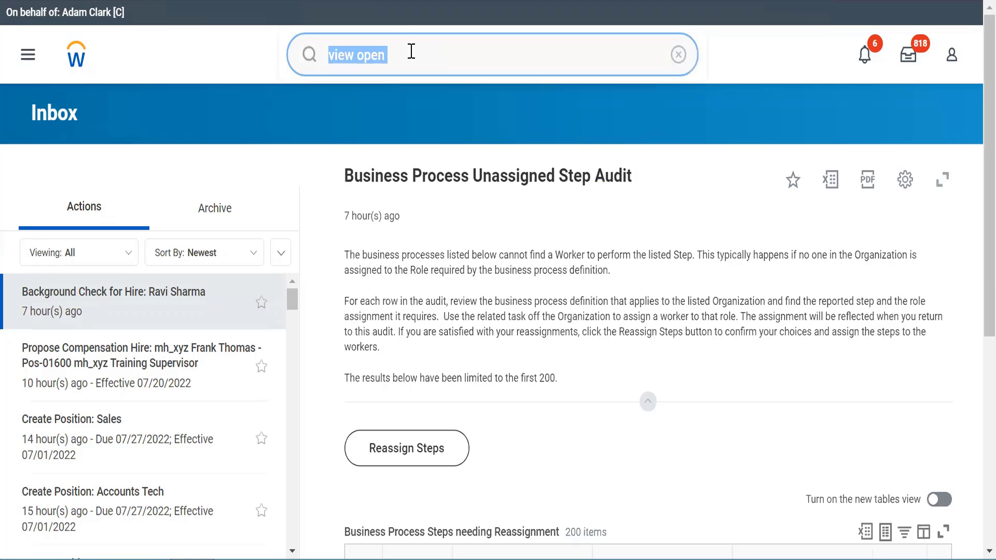
# - Search 'stop proxy', run the Stop Proxy task and confirm ending the proxy session
pyautogui.write('start proxy')
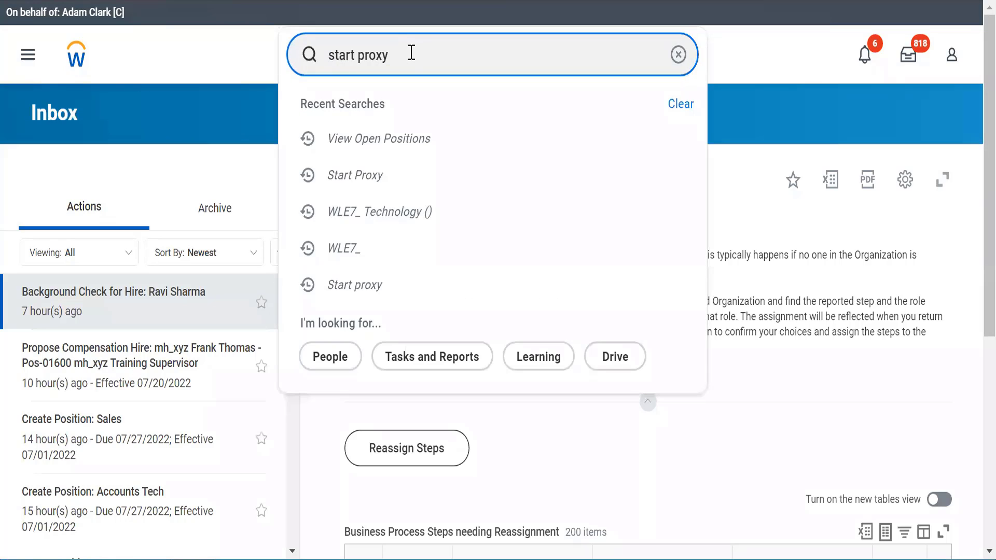
pyautogui.press('BackSpace')
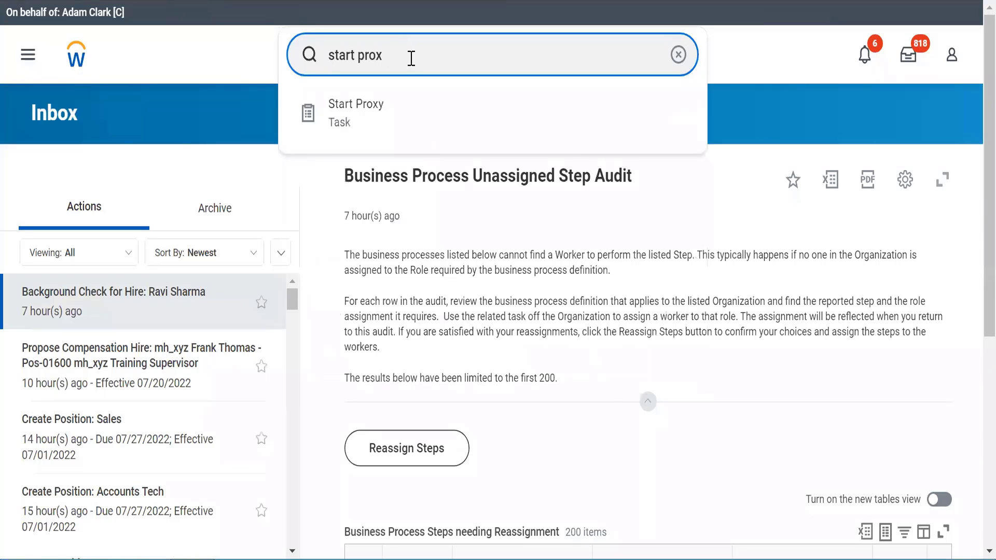
pyautogui.press('BackSpace')
pyautogui.press('BackSpace')
pyautogui.press('BackSpace')
pyautogui.press('BackSpace')
pyautogui.press('BackSpace')
pyautogui.press('BackSpace')
pyautogui.press('BackSpace')
pyautogui.press('BackSpace')
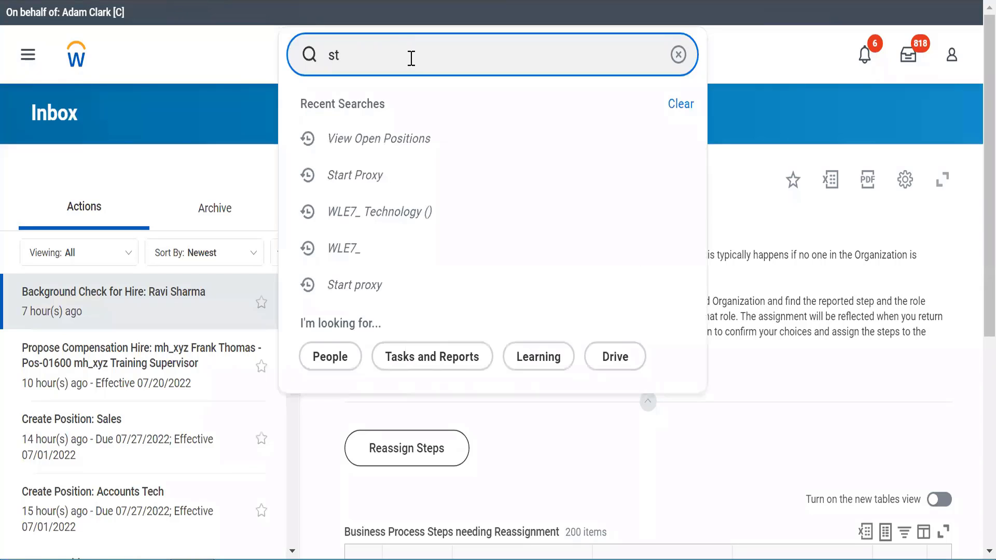
pyautogui.write('op proxy')
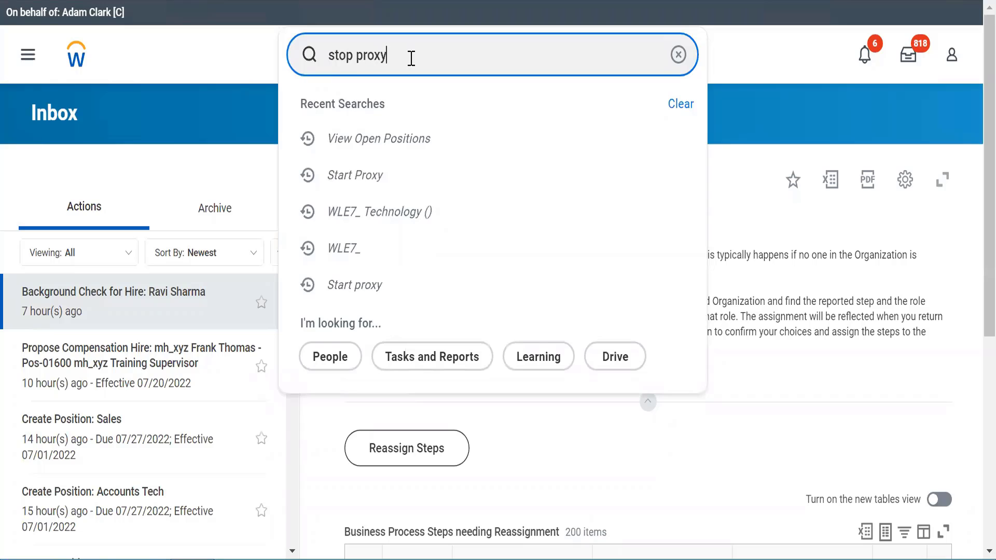
pyautogui.press('Return')
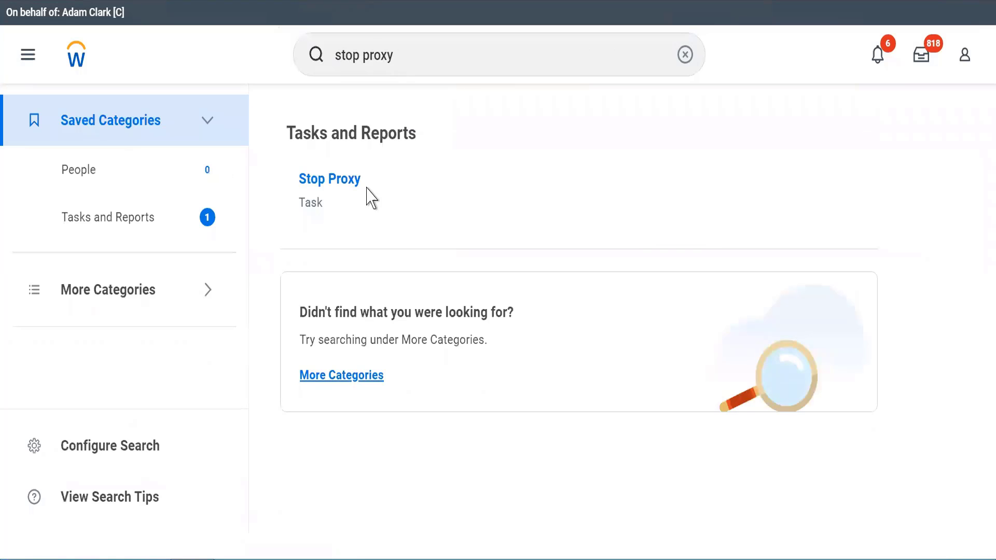
pyautogui.click(320, 182)
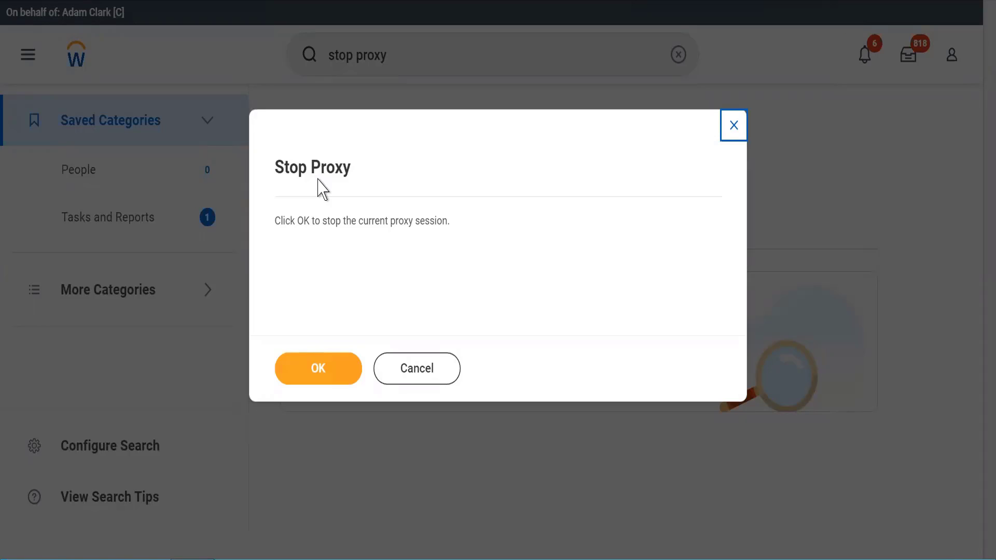
pyautogui.click(305, 363)
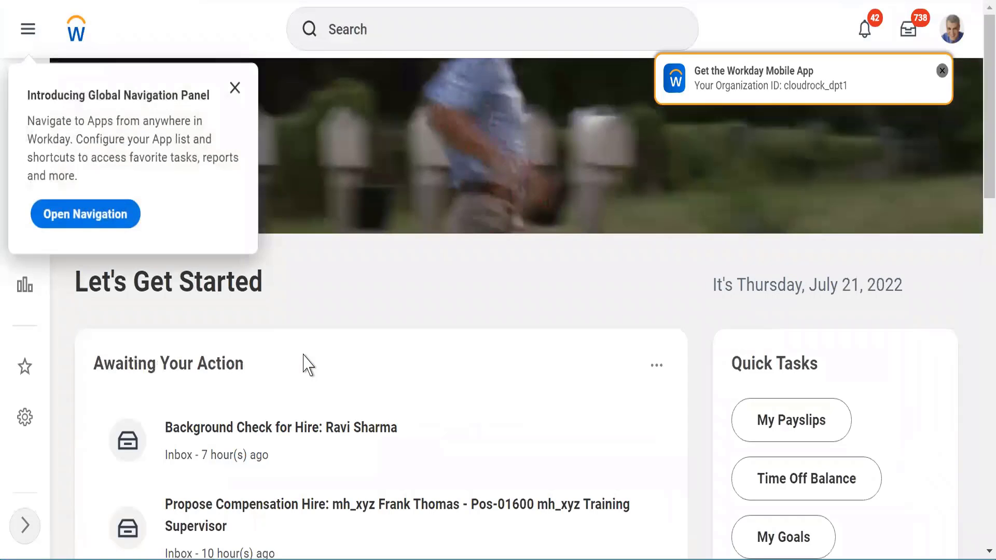
# - Type a 'BP: posi' search, then erase it so the search bar is empty
pyautogui.click(234, 89)
pyautogui.click(453, 39)
pyautogui.write('BP: ')
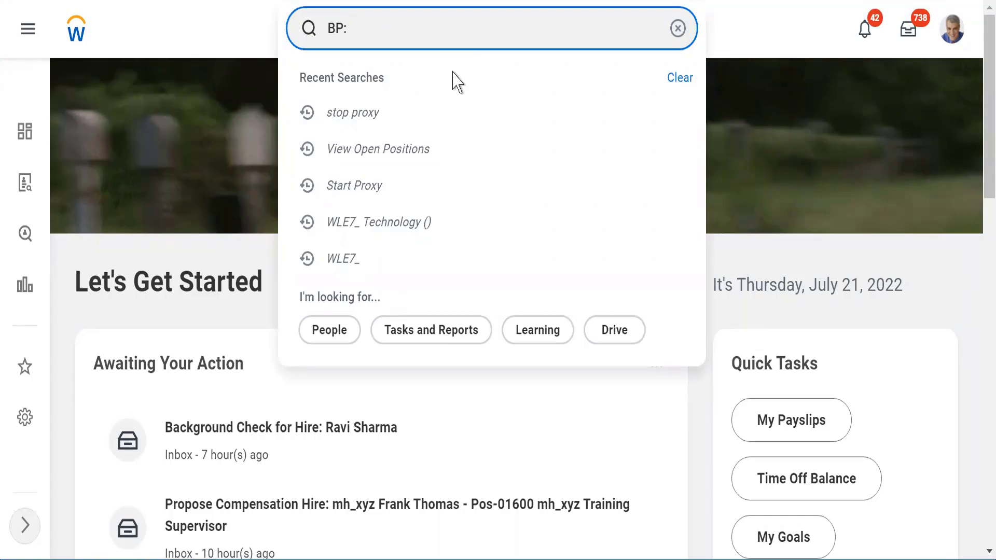
pyautogui.write('open')
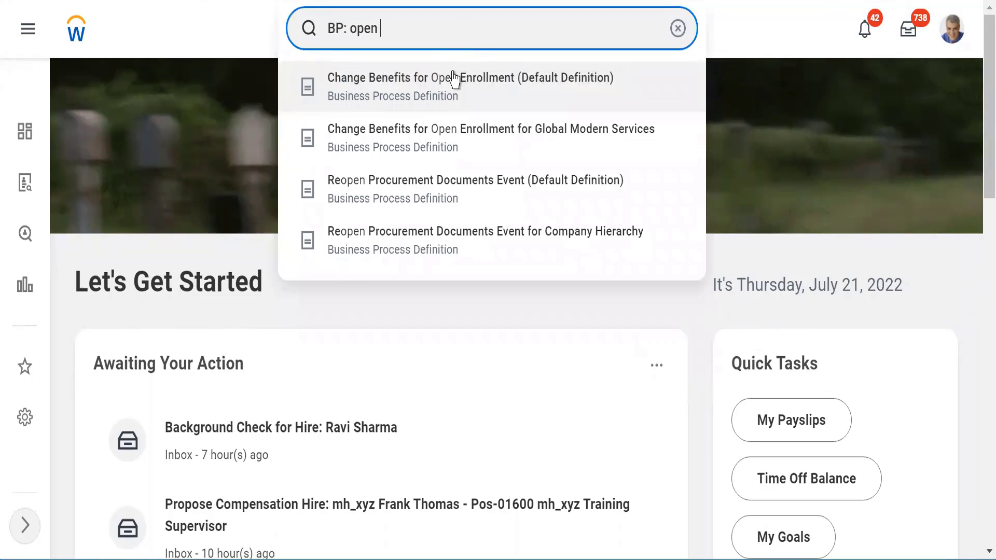
pyautogui.press('BackSpace')
pyautogui.press('BackSpace')
pyautogui.press('BackSpace')
pyautogui.press('BackSpace')
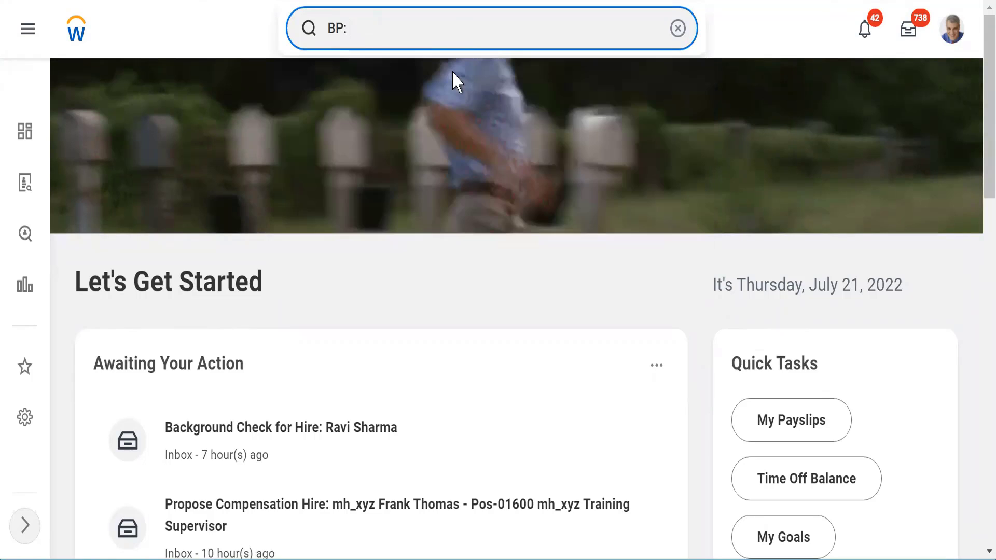
pyautogui.write('posi')
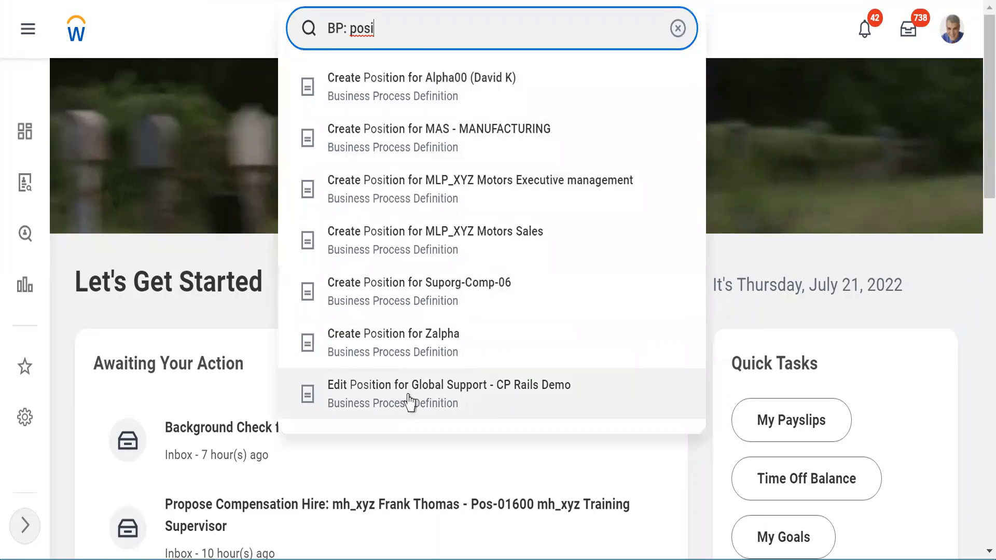
pyautogui.tripleClick(394, 24)
pyautogui.press('BackSpace')
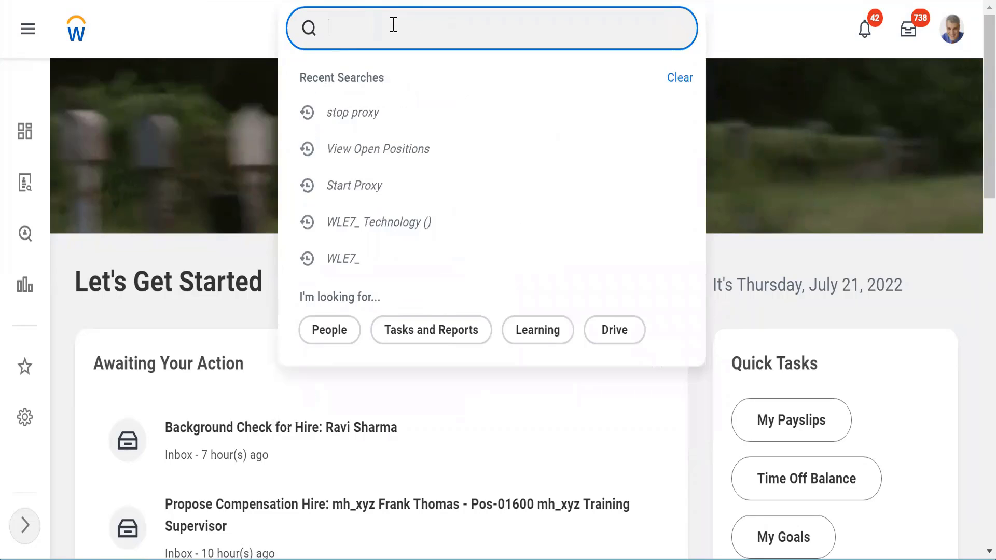
pyautogui.click(181, 30)
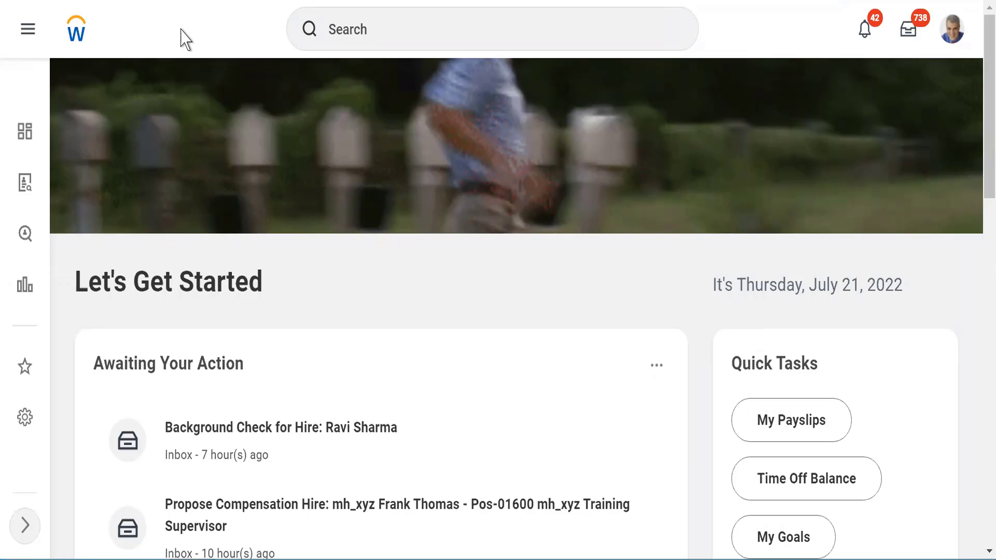
# - Search 'cre job req' and launch the Create Job Requisition task
pyautogui.click(356, 30)
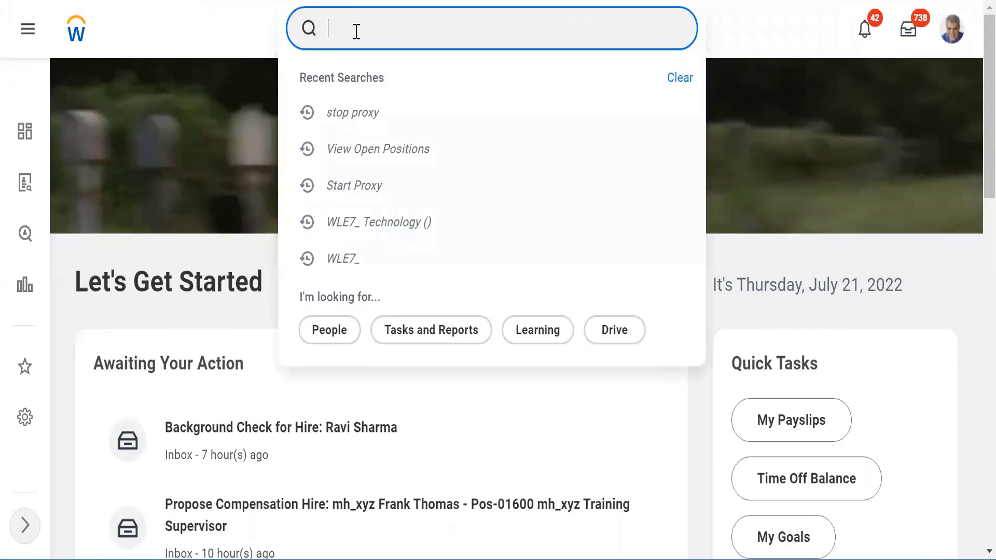
pyautogui.write('cre job req')
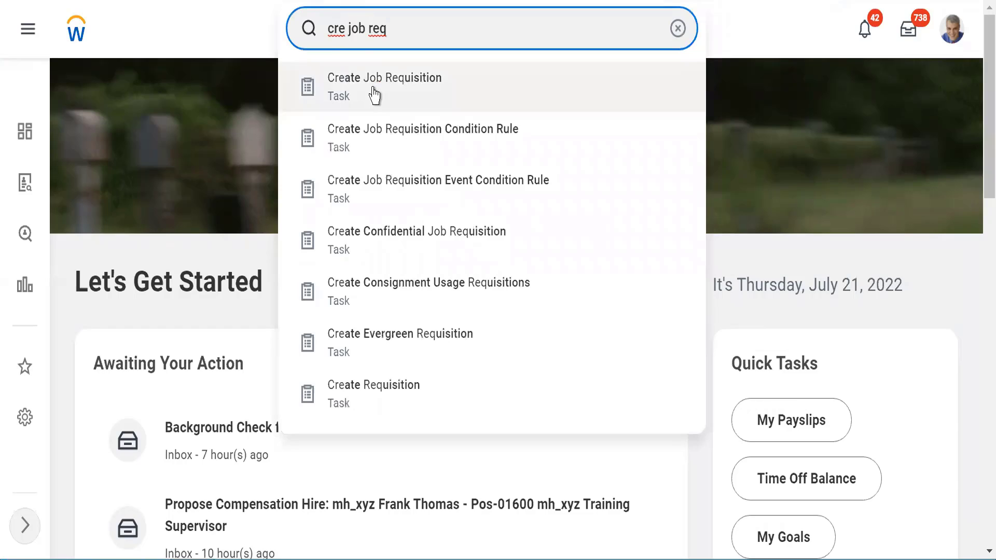
pyautogui.click(369, 91)
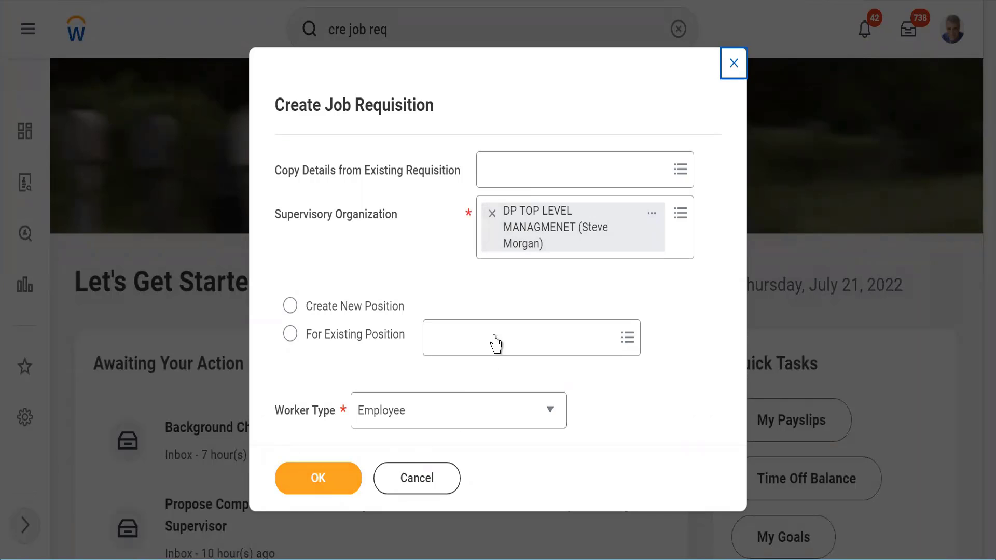
pyautogui.click(496, 295)
# - Cancel the job requisition, search 'cre external site' and choose Create External Career Site
pyautogui.click(399, 479)
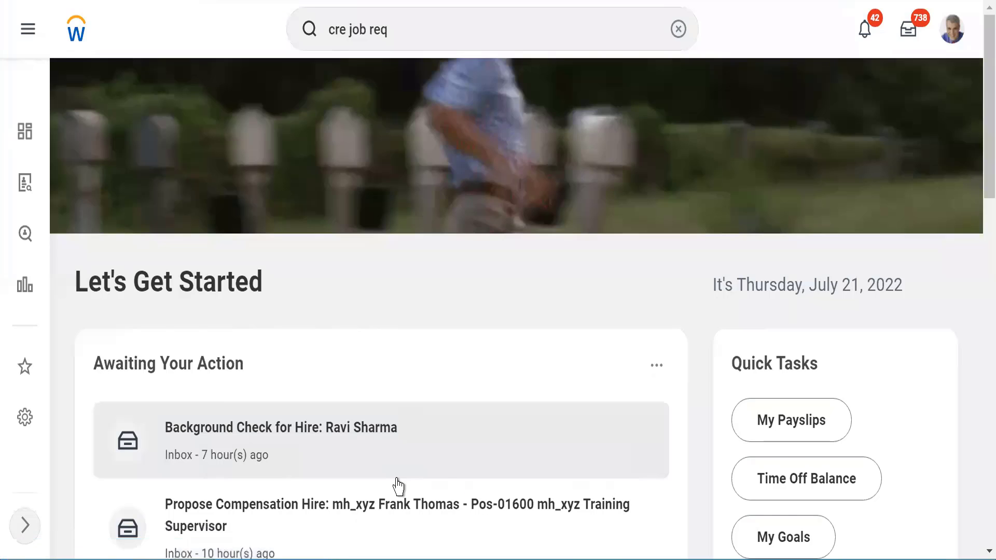
pyautogui.click(364, 25)
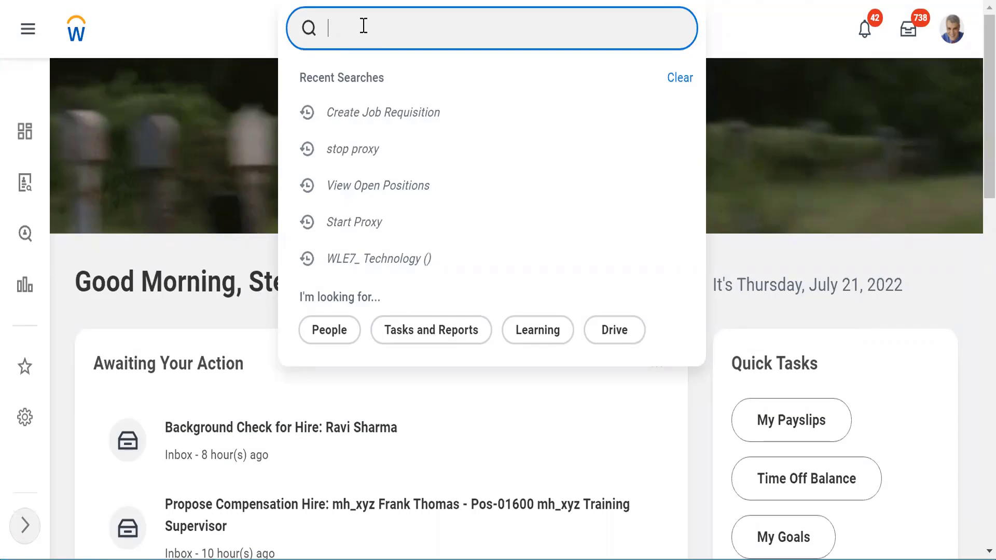
pyautogui.write('cre external side')
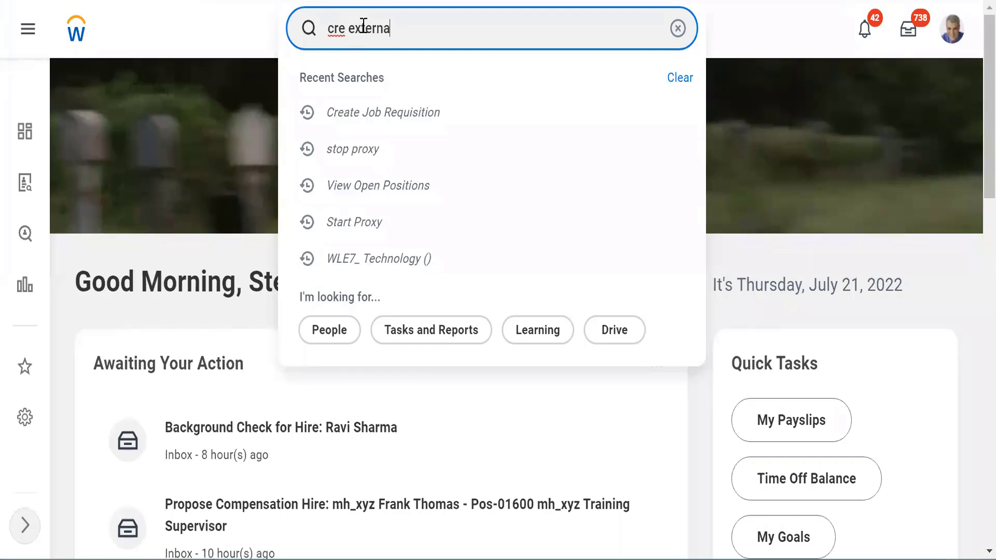
pyautogui.press('BackSpace')
pyautogui.press('BackSpace')
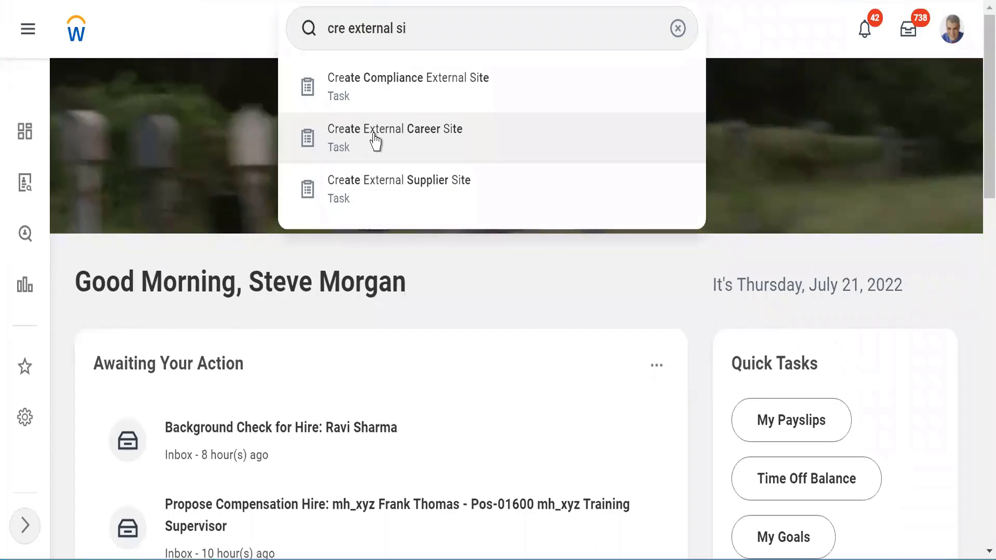
pyautogui.click(373, 134)
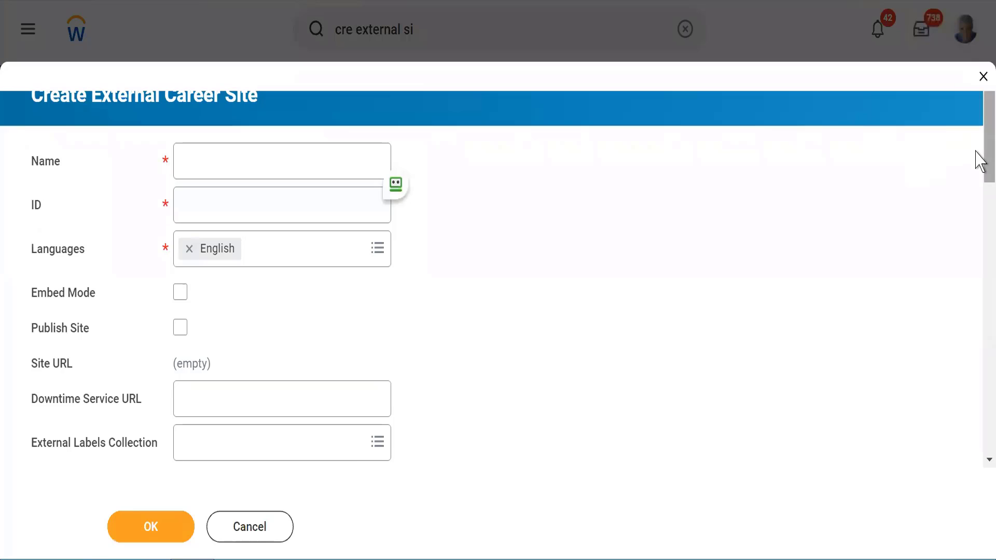
# - Scroll down and back up through the blank Create External Career Site form's sections
pyautogui.scroll(-5, 976, 192)
pyautogui.scroll(-5, 979, 212)
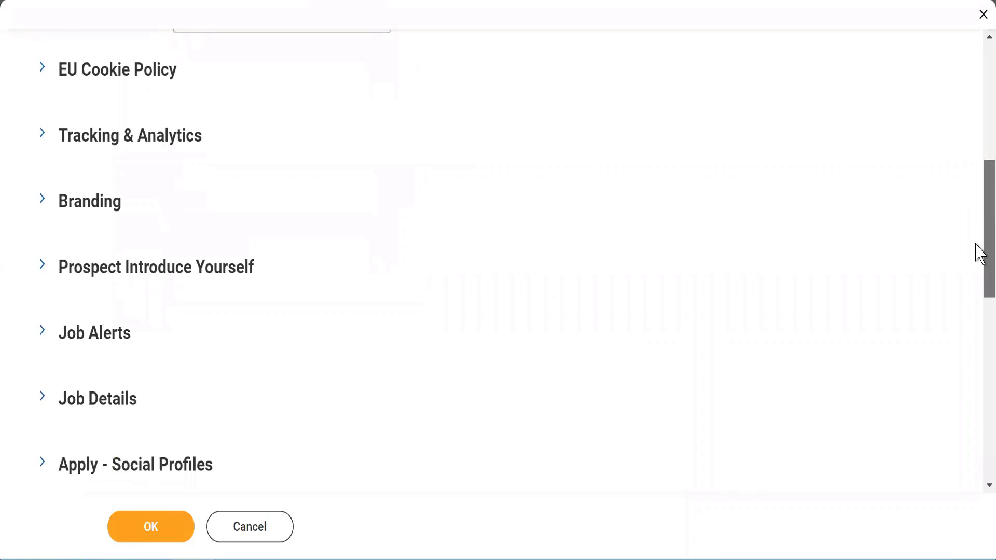
pyautogui.scroll(5, 980, 206)
pyautogui.scroll(5, 979, 156)
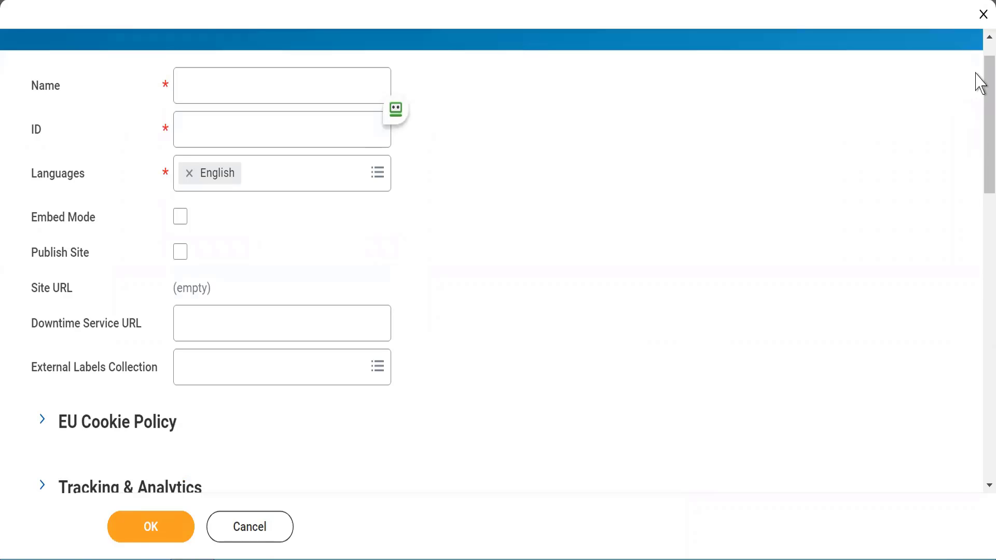
pyautogui.scroll(1, 978, 67)
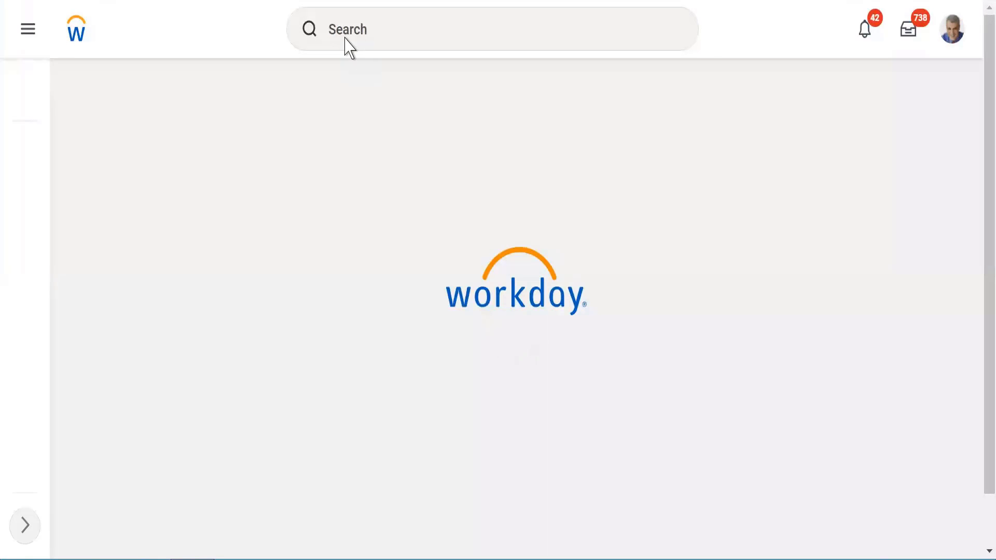
# - Search Workday for 'edit care' to list the career site edit tasks
pyautogui.click(345, 36)
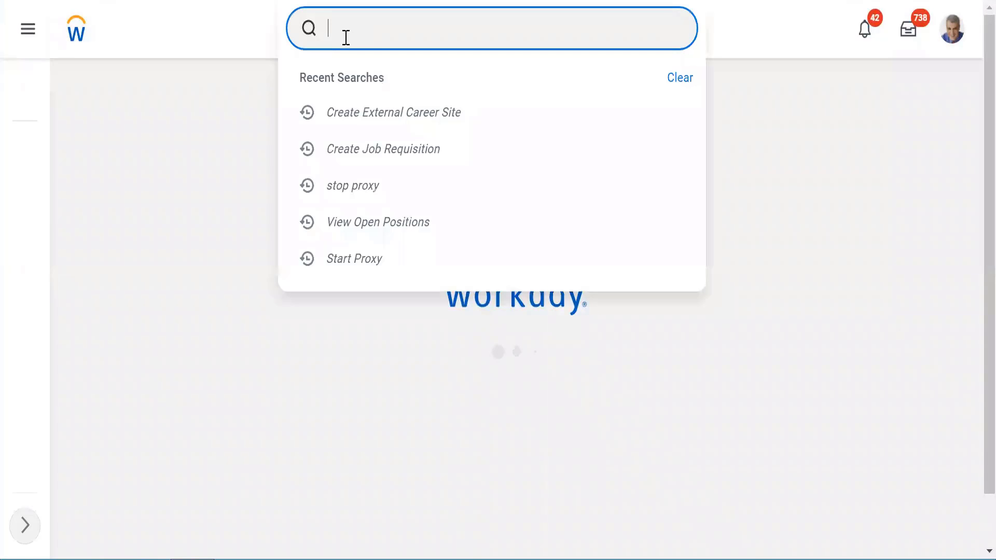
pyautogui.write('edit car')
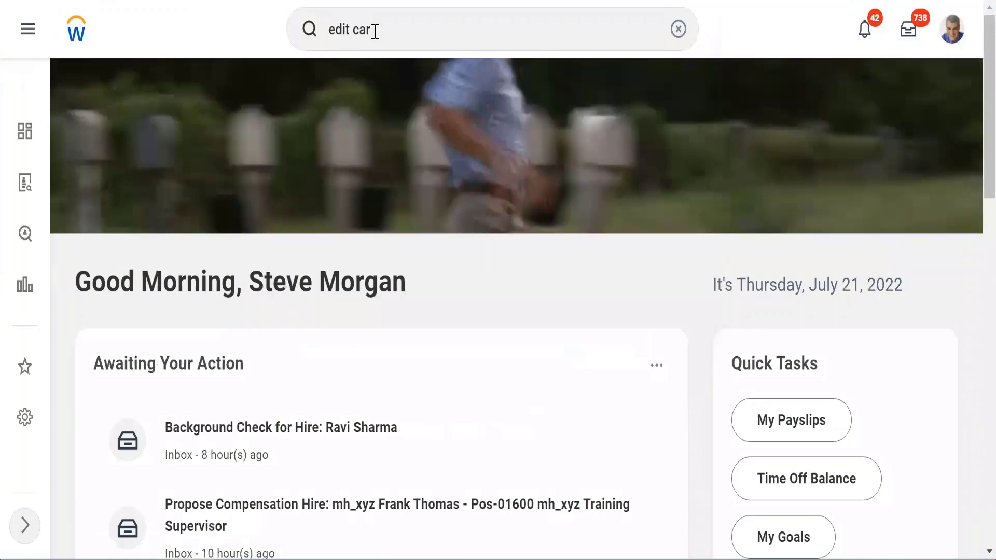
pyautogui.click(398, 27)
pyautogui.write('e')
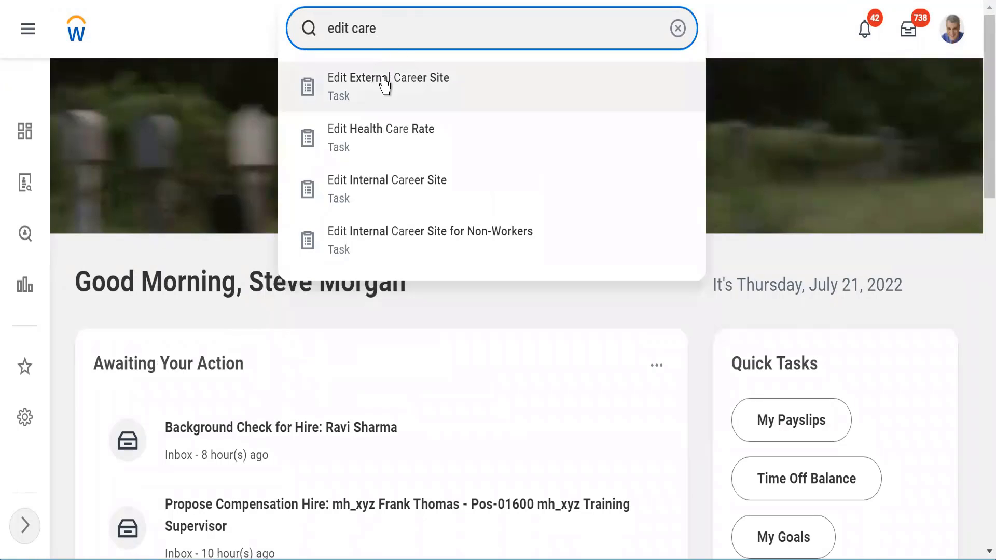
# - Open the Edit External Career Site task from the search results
pyautogui.click(384, 85)
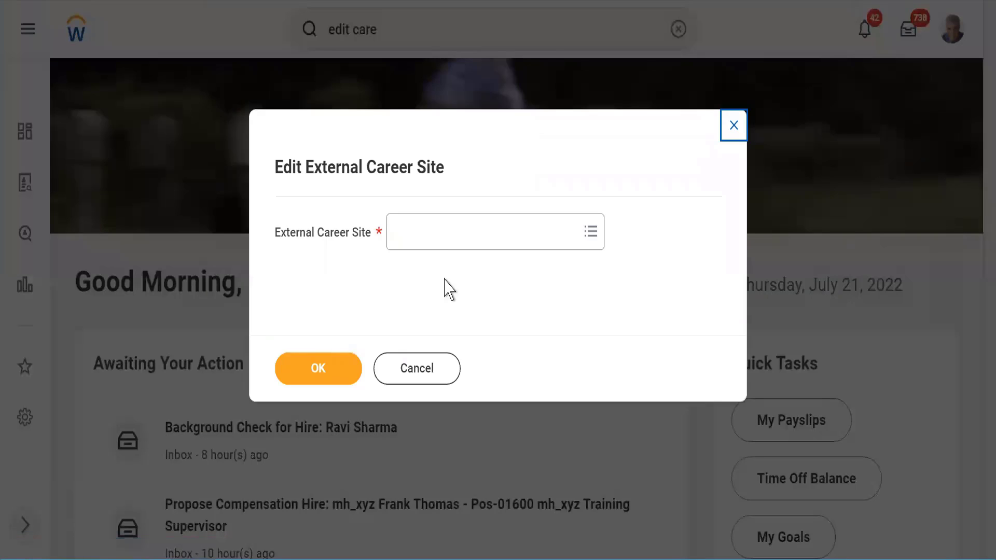
# - Choose Global Careers from the external career sites list and confirm with OK
pyautogui.click(423, 243)
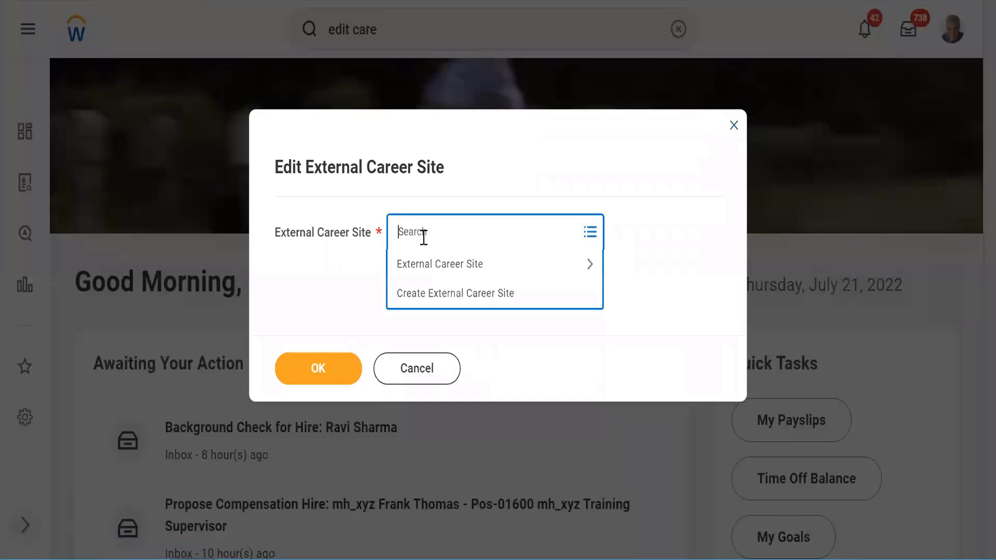
pyautogui.click(429, 266)
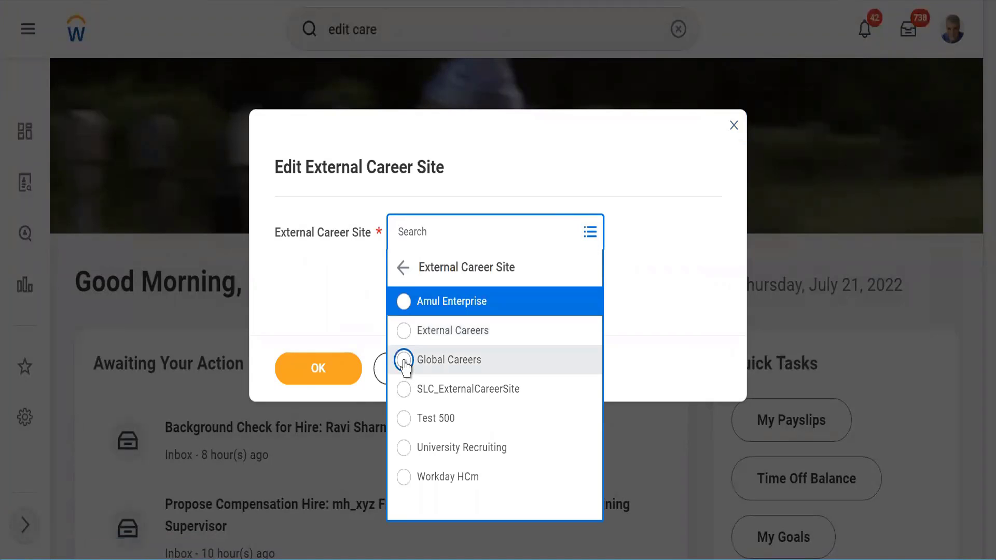
pyautogui.click(403, 359)
pyautogui.click(318, 369)
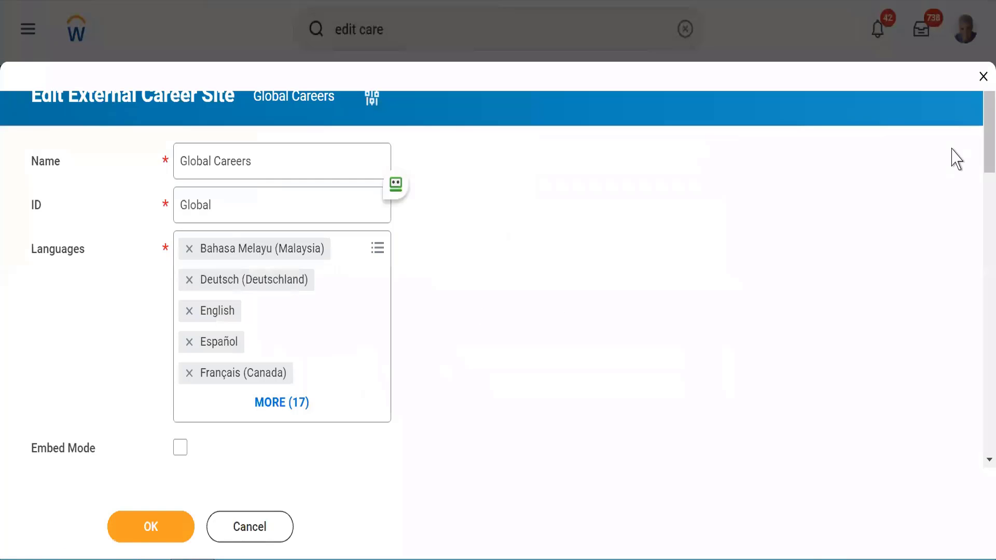
# - Copy the Global Careers Site URL from the edit form
pyautogui.moveTo(977, 151); pyautogui.dragTo(970, 197)
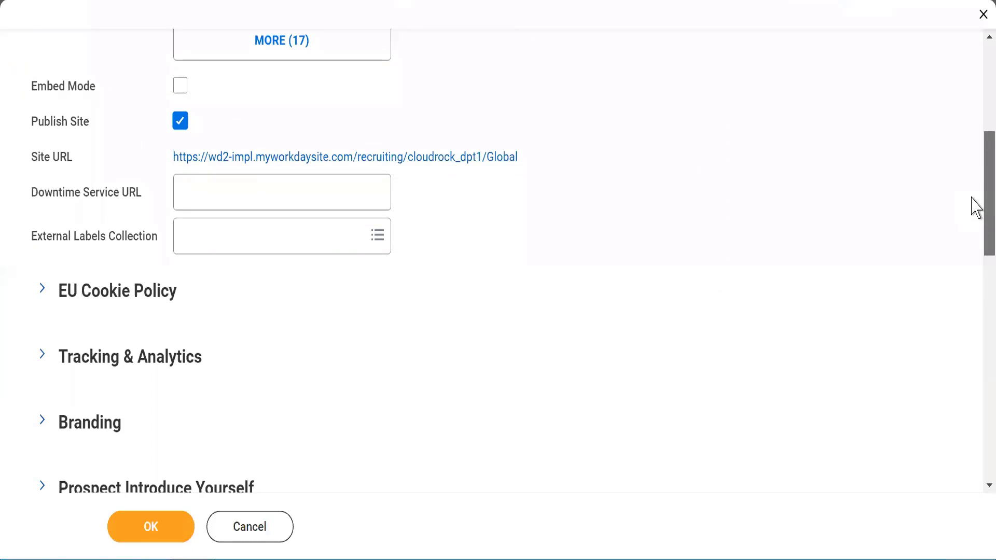
pyautogui.rightClick(452, 162)
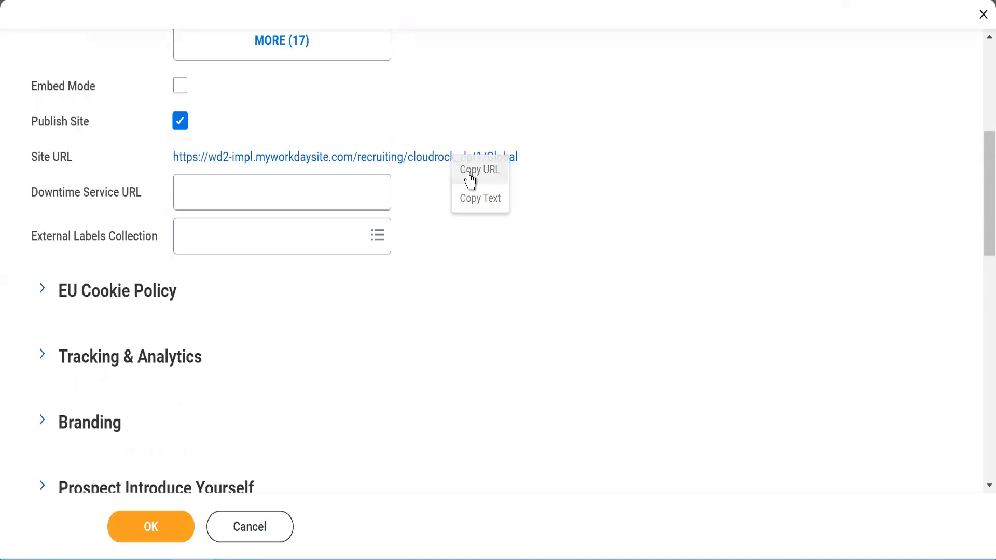
pyautogui.click(469, 171)
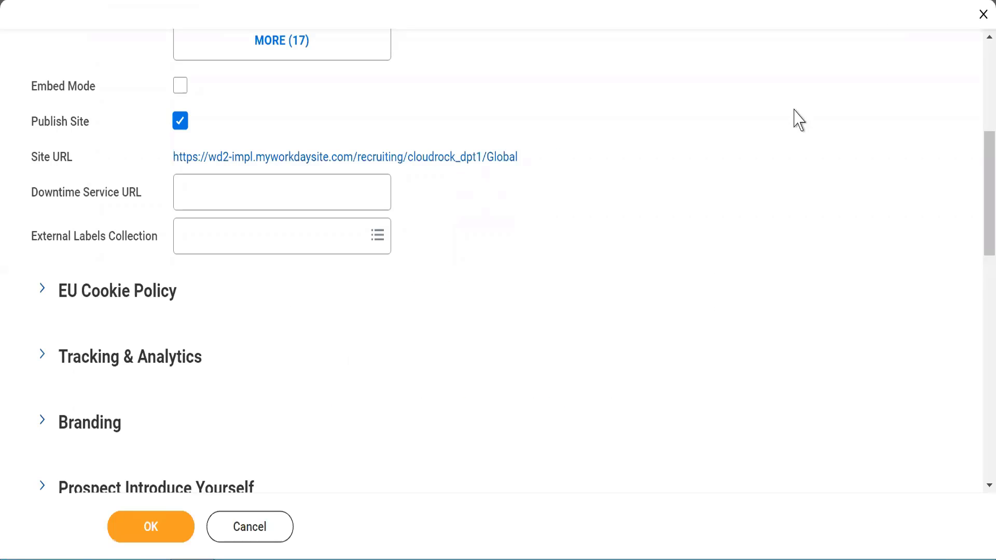
pyautogui.scroll(5, 980, 66)
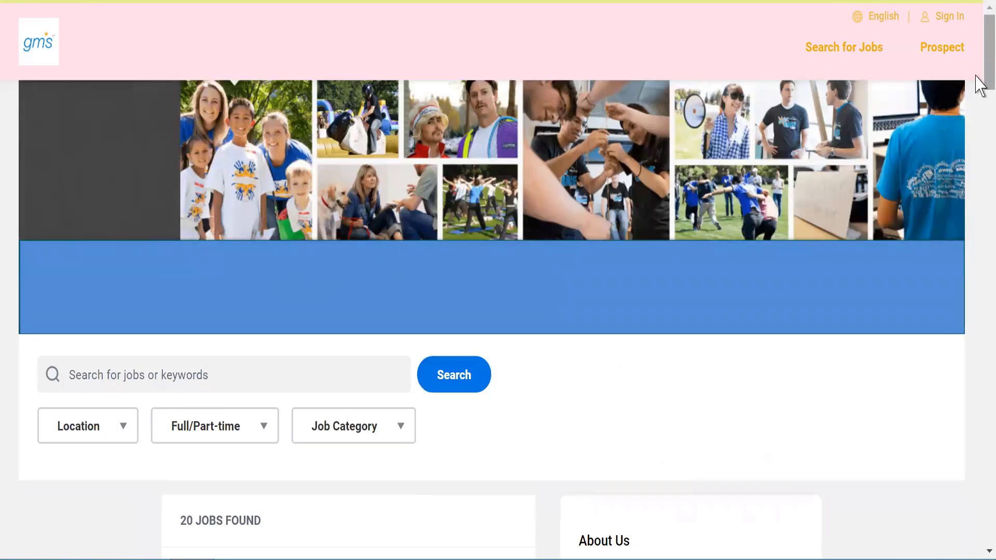
pyautogui.moveTo(979, 84); pyautogui.dragTo(980, 58)
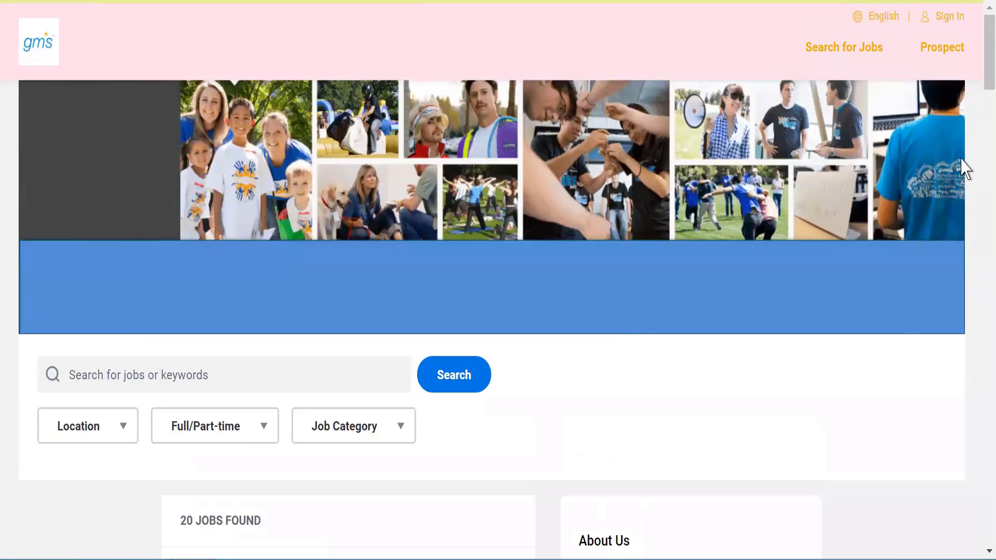
pyautogui.moveTo(980, 72); pyautogui.dragTo(969, 9)
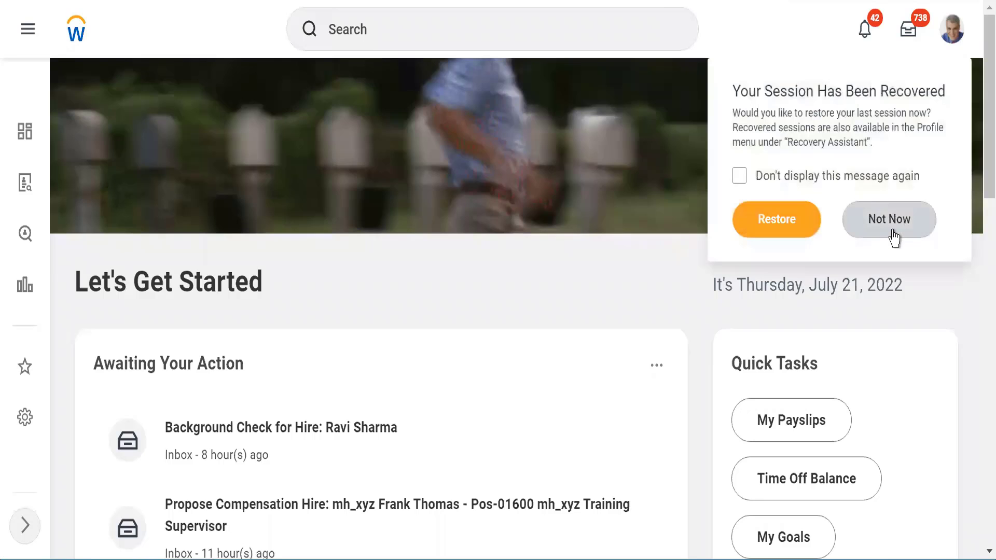
# - Decline the 'Your Session Has Been Recovered' offer with Not Now
pyautogui.click(892, 232)
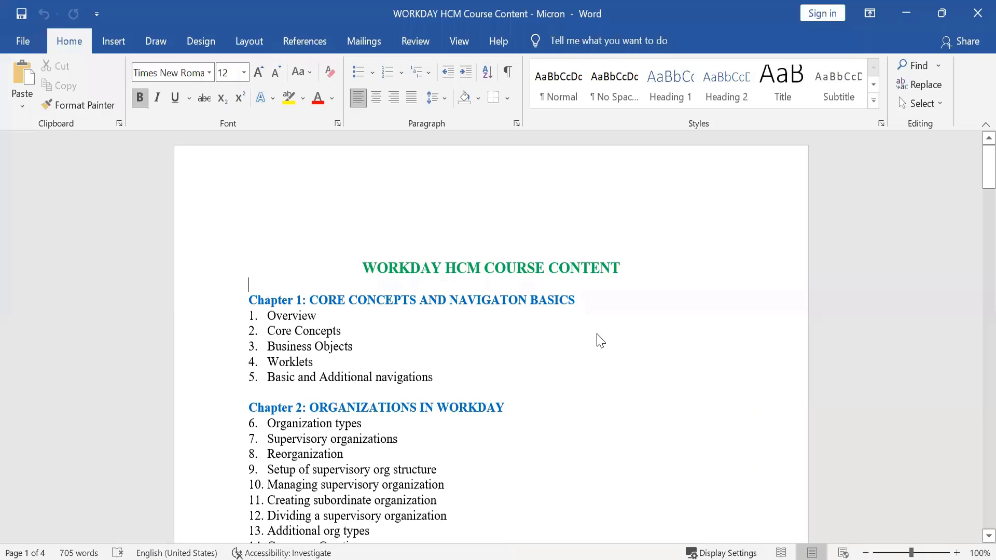
pyautogui.scroll(-1, 597, 333)
pyautogui.scroll(-5, 598, 333)
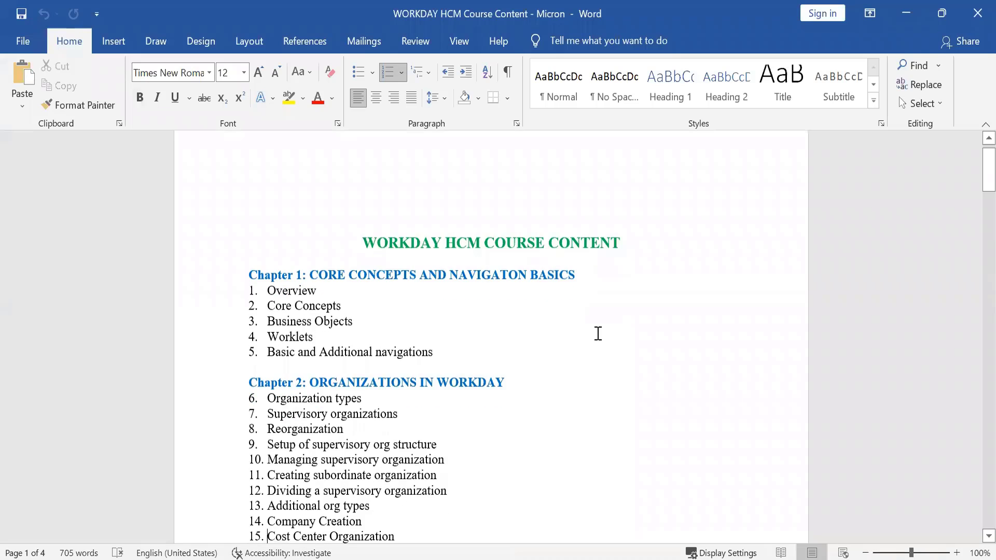
pyautogui.scroll(-2, 599, 337)
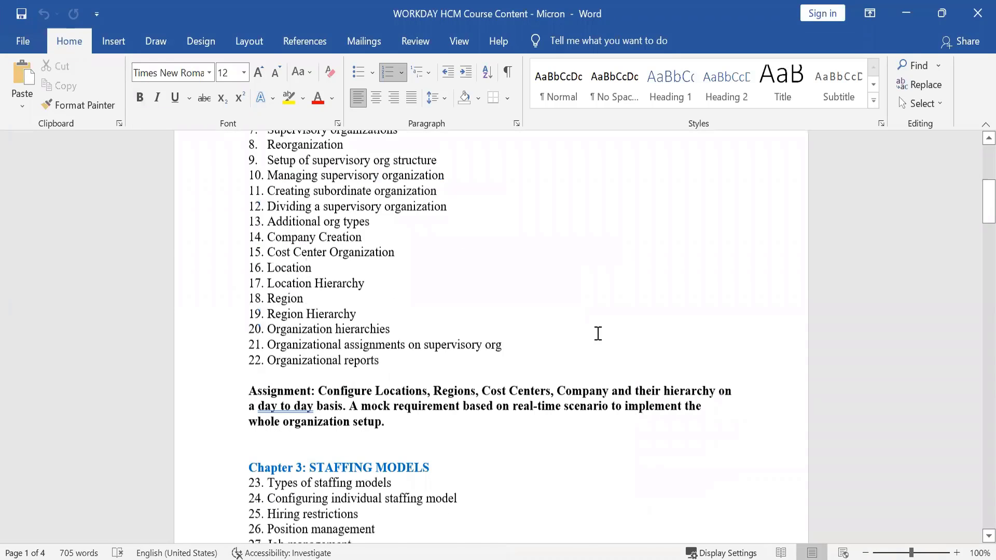
pyautogui.scroll(-9, 596, 334)
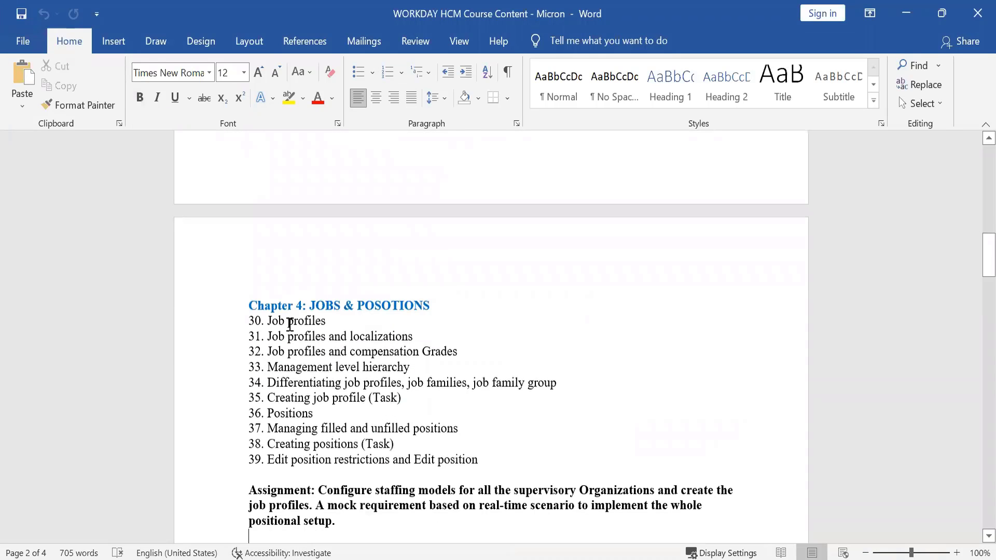
pyautogui.doubleClick(290, 322)
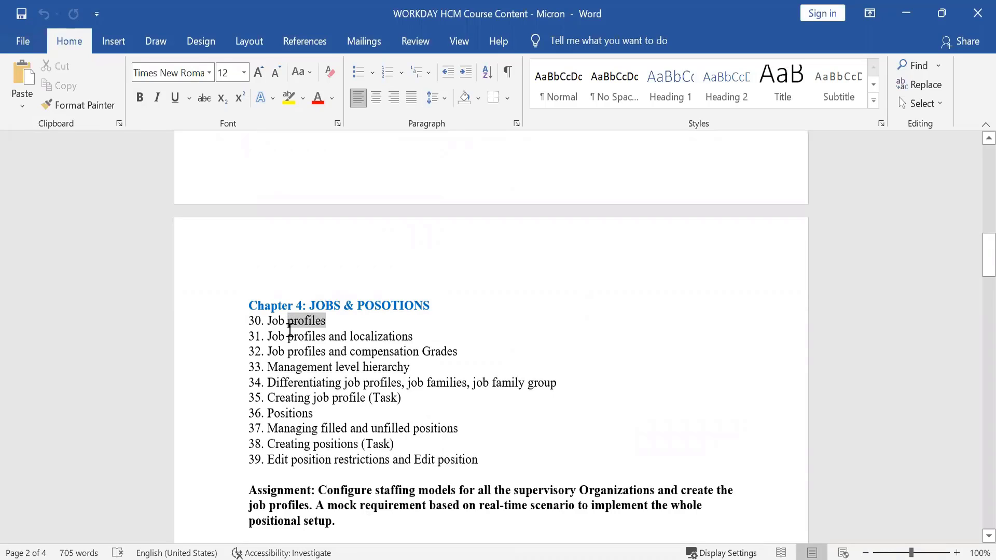
pyautogui.tripleClick(290, 336)
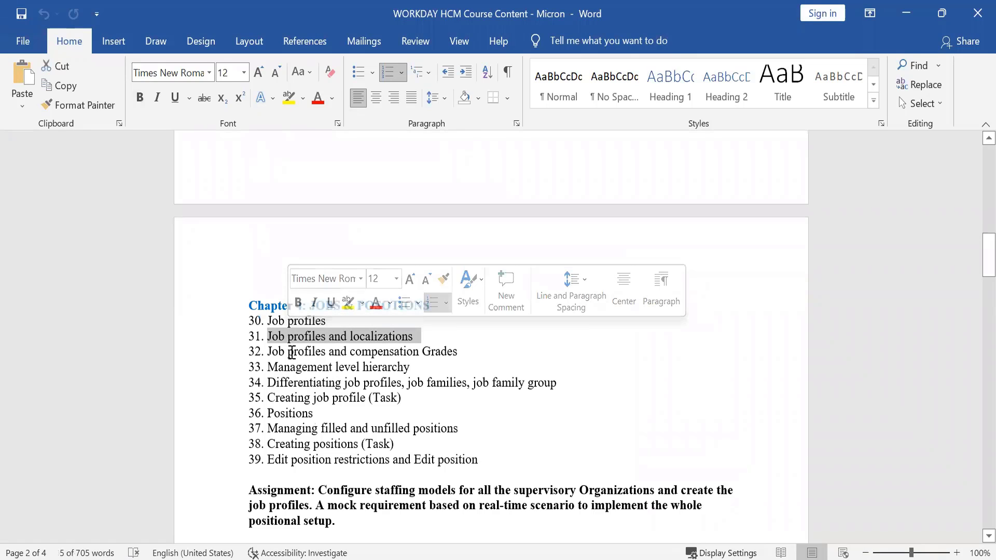
pyautogui.tripleClick(292, 353)
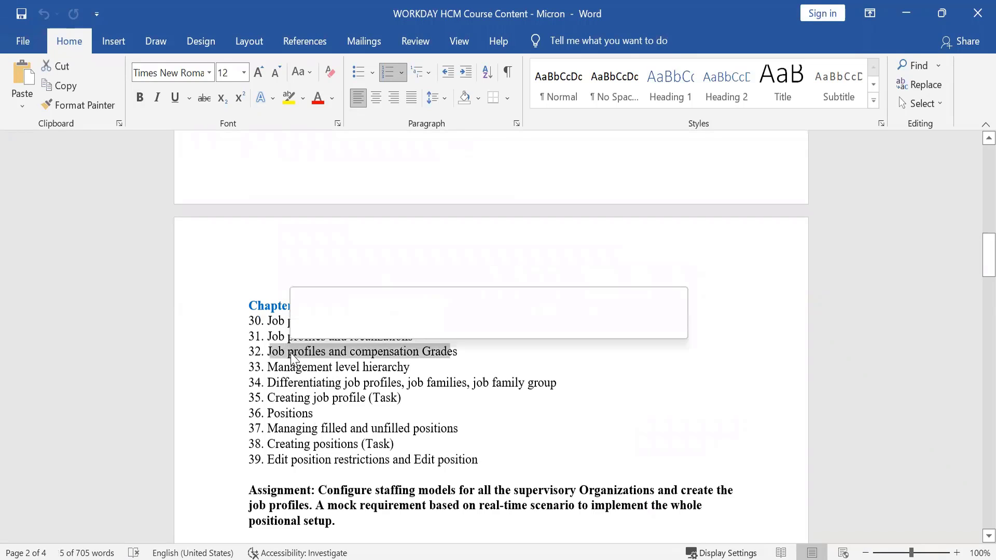
pyautogui.click(356, 352)
pyautogui.moveTo(356, 351); pyautogui.dragTo(455, 355)
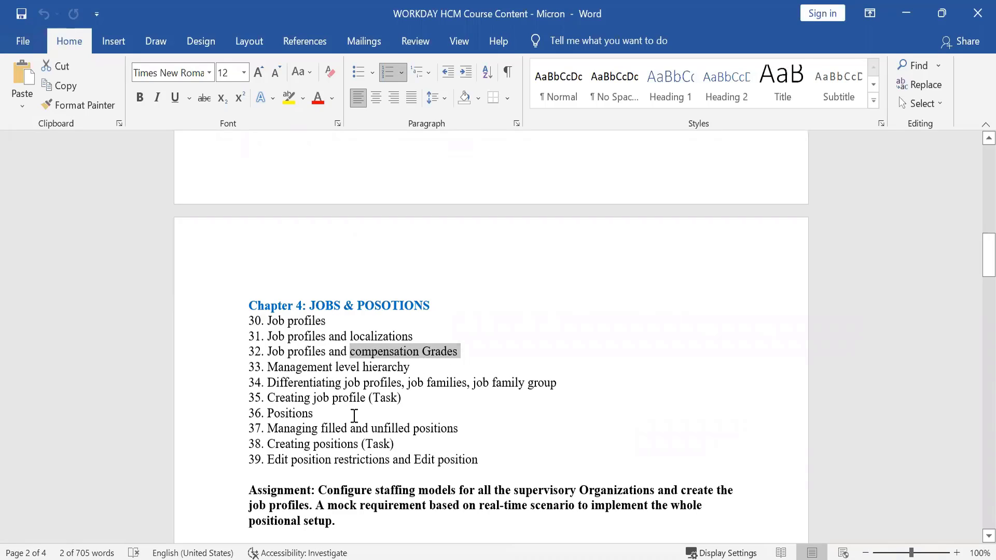
pyautogui.tripleClick(277, 370)
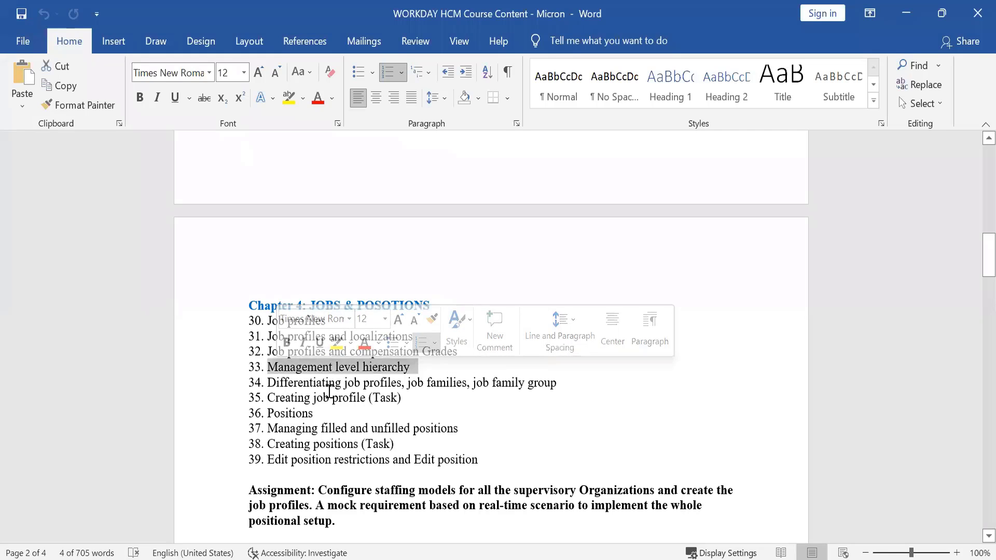
pyautogui.moveTo(343, 386); pyautogui.dragTo(555, 385)
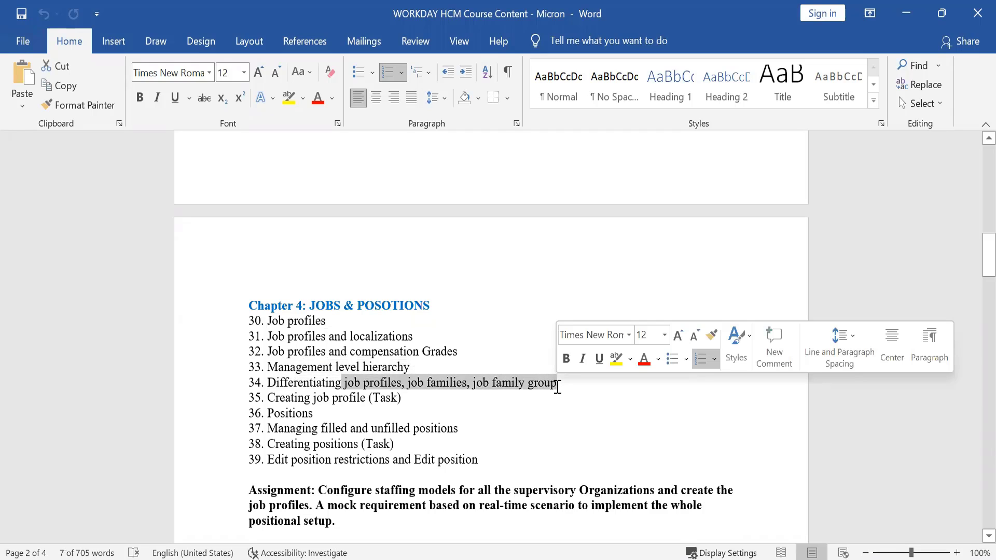
pyautogui.doubleClick(435, 410)
pyautogui.moveTo(284, 396); pyautogui.dragTo(407, 397)
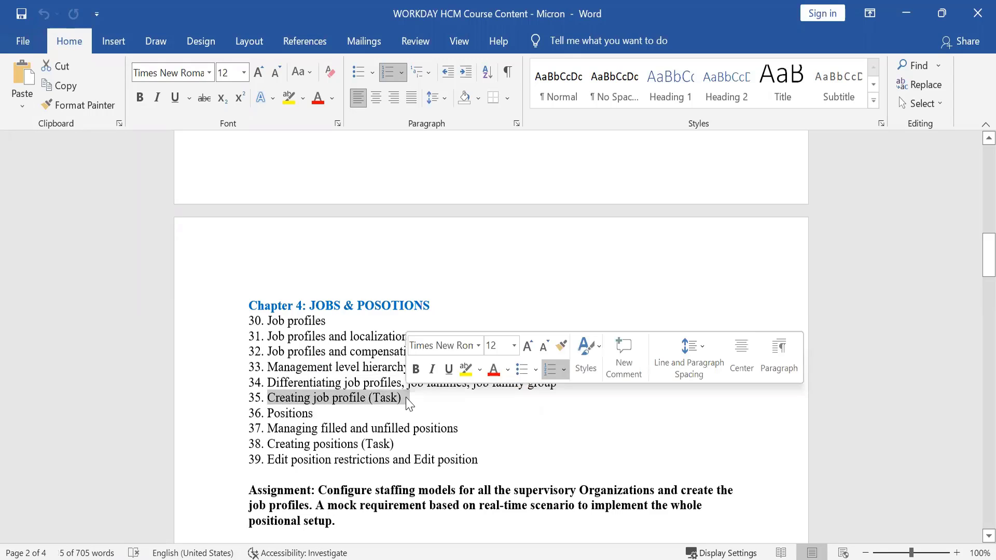
pyautogui.doubleClick(279, 412)
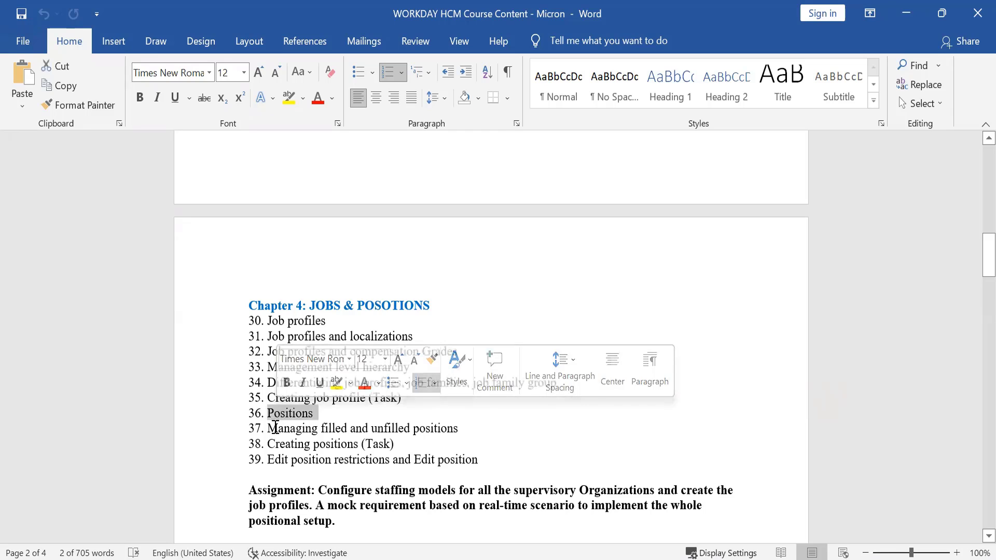
pyautogui.moveTo(267, 428); pyautogui.dragTo(304, 436)
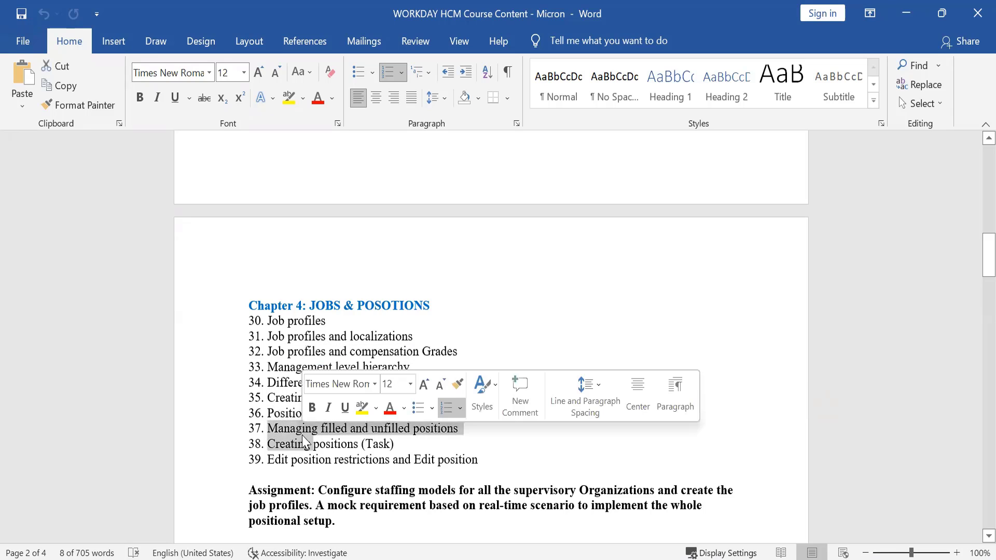
pyautogui.click(404, 437)
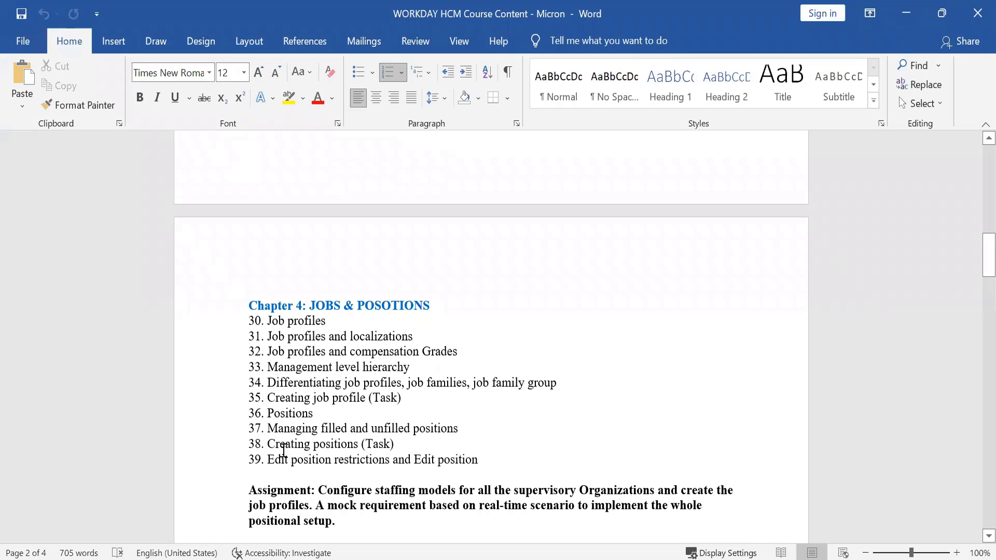
# - Highlight the 'Creating positions' and 'Edit position restrictions' items, then scroll to Chapters 6–7
pyautogui.moveTo(283, 450); pyautogui.dragTo(361, 446)
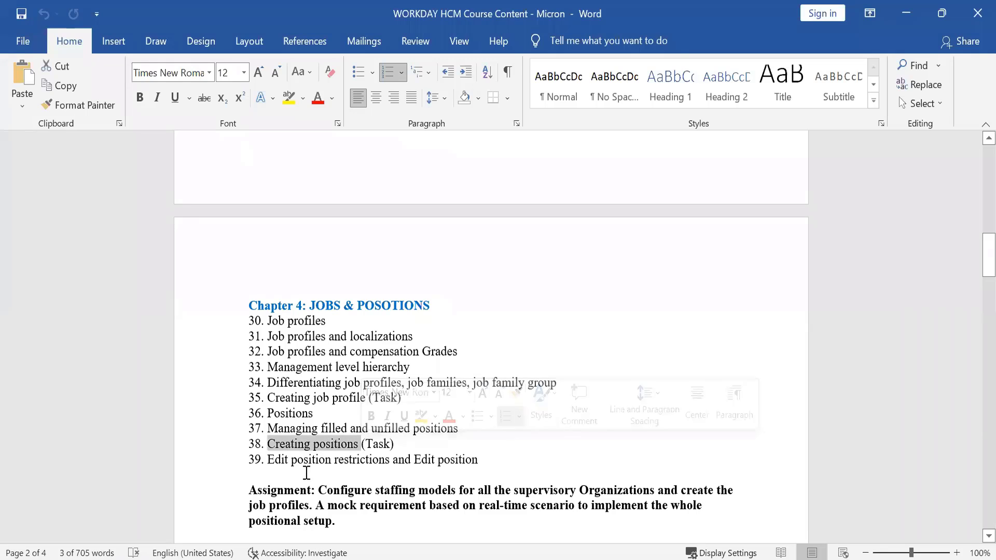
pyautogui.moveTo(282, 461); pyautogui.dragTo(370, 463)
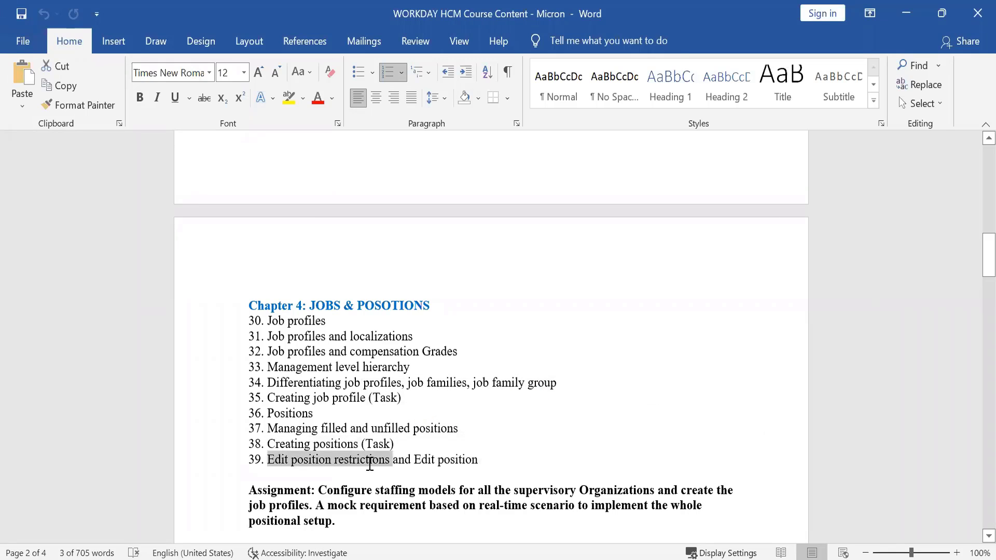
pyautogui.doubleClick(430, 462)
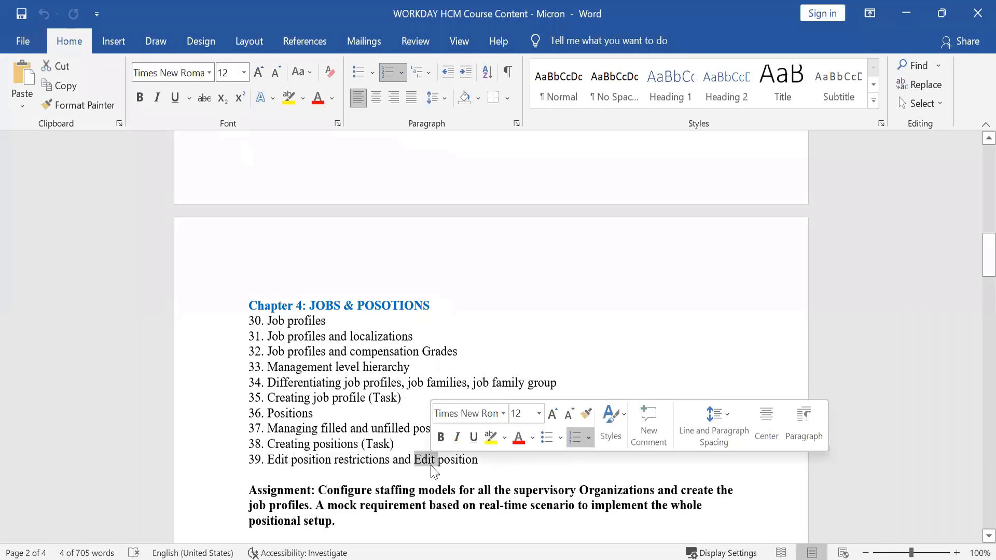
pyautogui.click(390, 459)
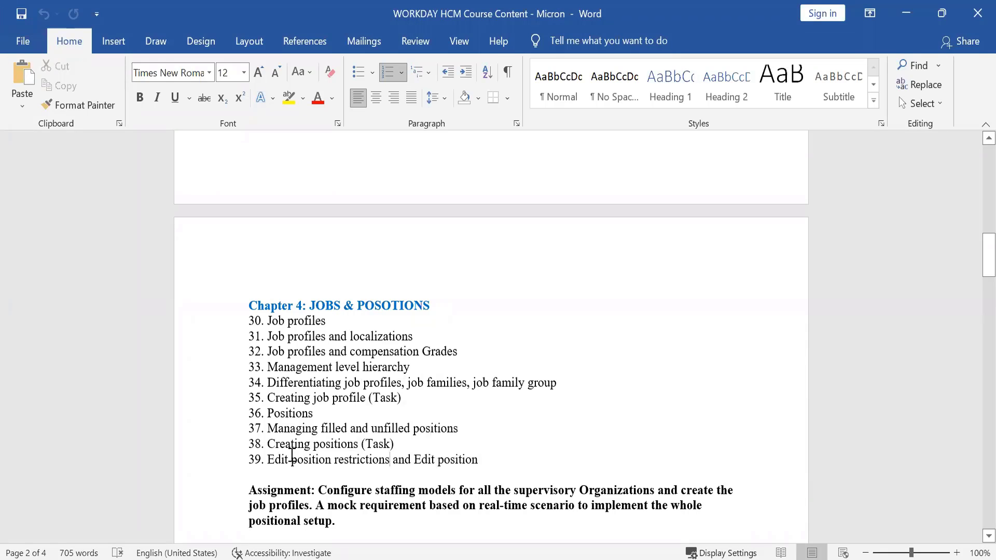
pyautogui.moveTo(267, 457); pyautogui.dragTo(336, 457)
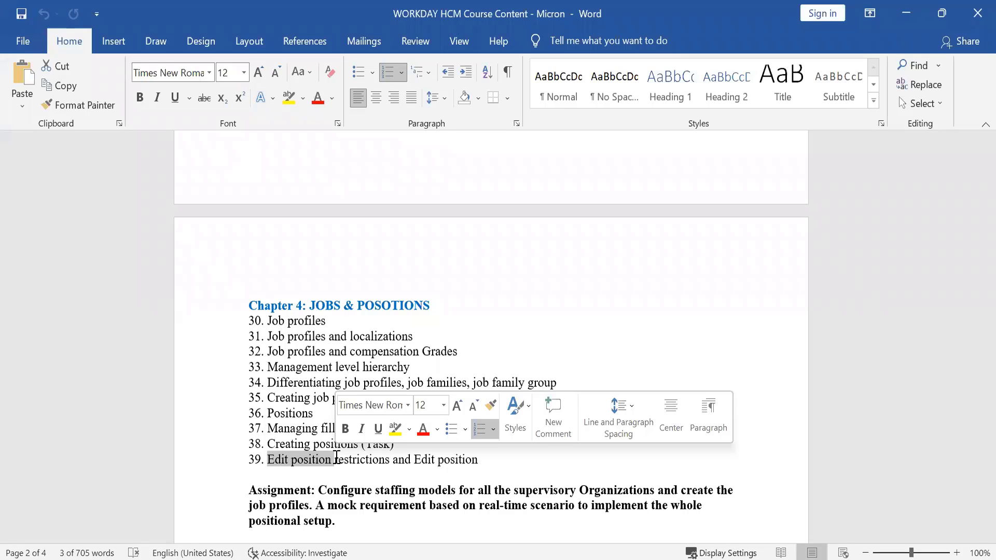
pyautogui.click(335, 458)
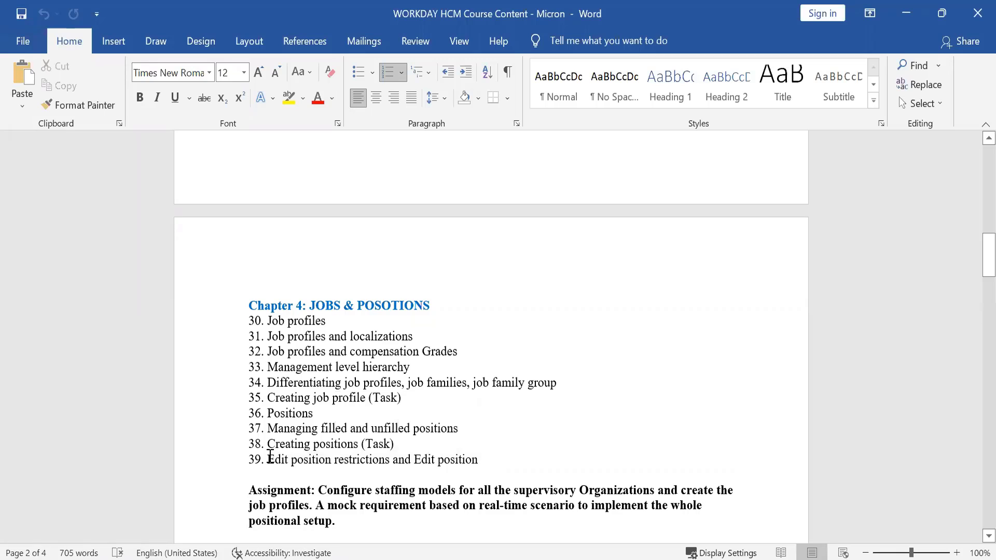
pyautogui.moveTo(270, 456); pyautogui.dragTo(308, 468)
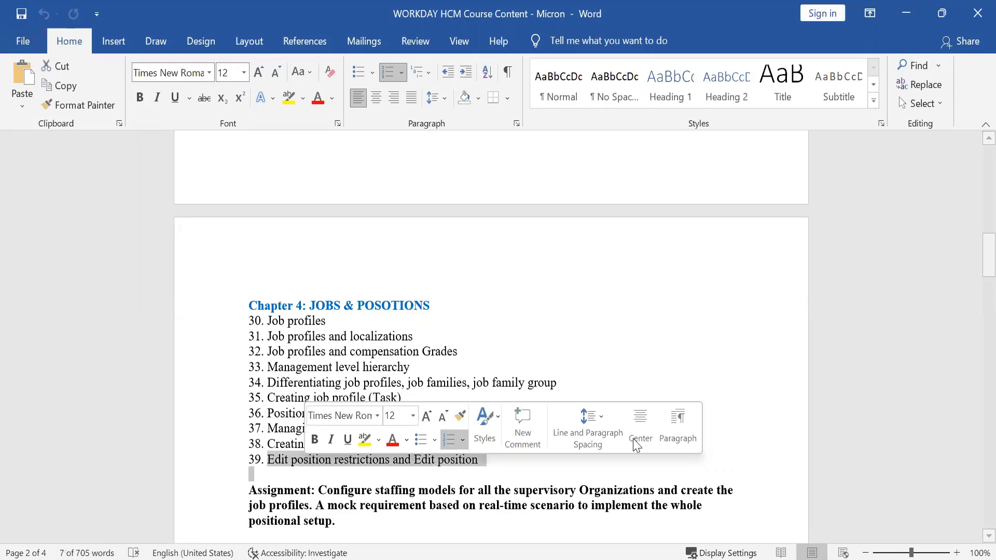
pyautogui.moveTo(970, 254); pyautogui.dragTo(976, 331)
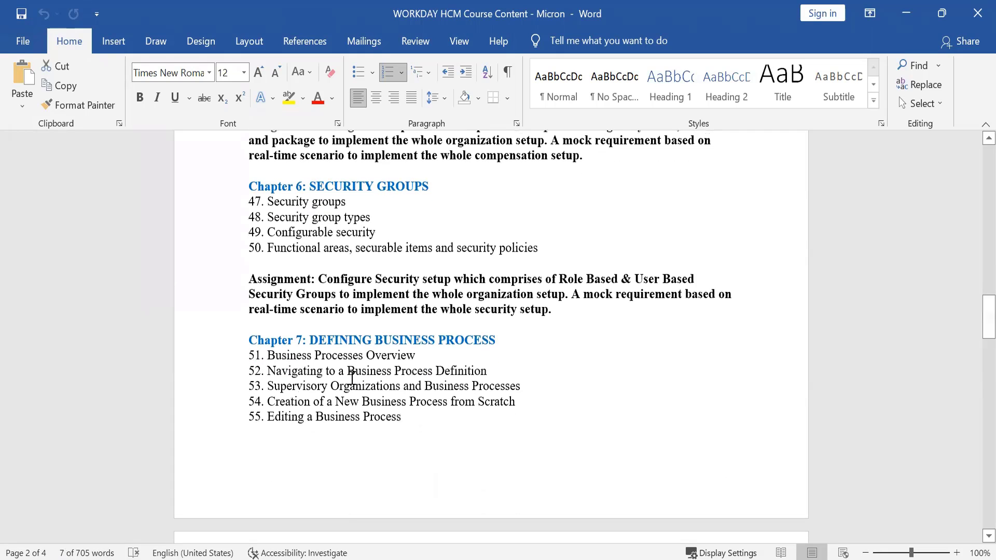
# - Highlight business process topics 51–55, then move back up to the Chapter 5 COMPENSATION heading
pyautogui.moveTo(318, 357); pyautogui.dragTo(362, 419)
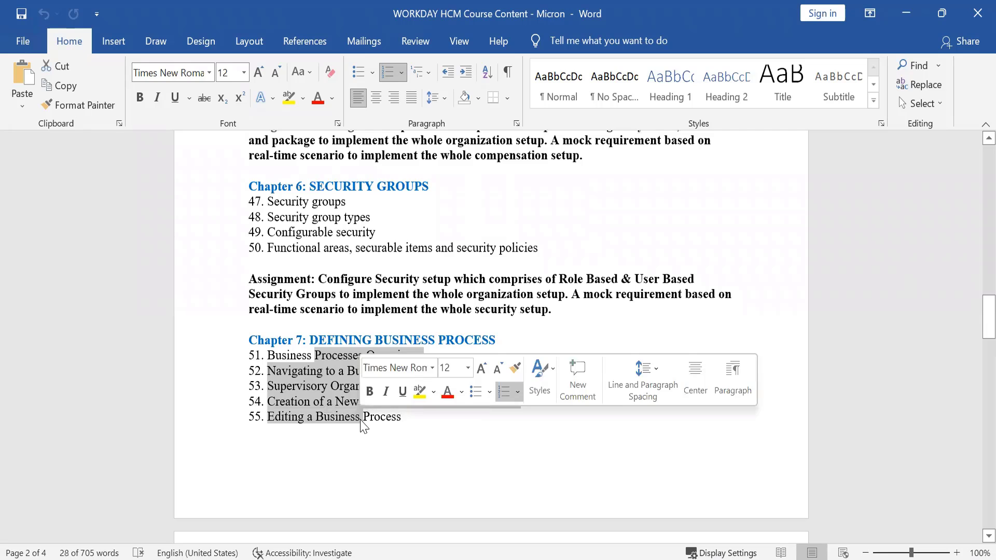
pyautogui.click(359, 307)
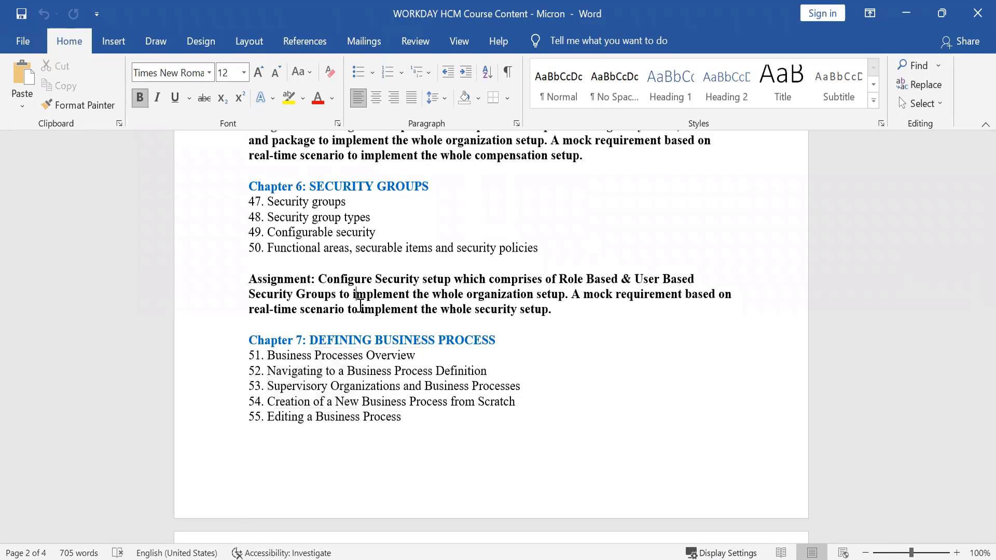
pyautogui.press('Up')
pyautogui.press('Up')
pyautogui.press('Up')
pyautogui.press('Up')
pyautogui.press('Up')
pyautogui.press('Up')
pyautogui.press('Up')
pyautogui.press('Up')
pyautogui.press('Up')
pyautogui.press('Up')
pyautogui.press('Up')
pyautogui.press('Up')
pyautogui.press('Up')
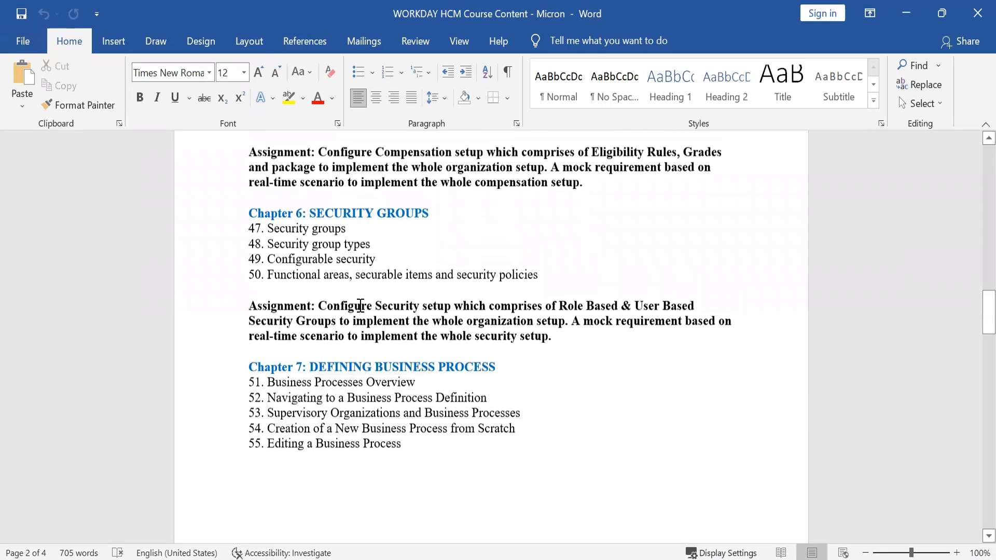
pyautogui.press('Up')
pyautogui.press('Up')
pyautogui.press('Up')
pyautogui.press('Up')
pyautogui.press('Up')
pyautogui.press('Up')
pyautogui.press('Up')
pyautogui.press('Up')
pyautogui.press('Up')
pyautogui.press('Up')
pyautogui.press('Up')
pyautogui.press('Up')
pyautogui.press('Up')
pyautogui.press('Up')
pyautogui.press('Up')
pyautogui.press('Up')
pyautogui.press('Up')
pyautogui.press('Up')
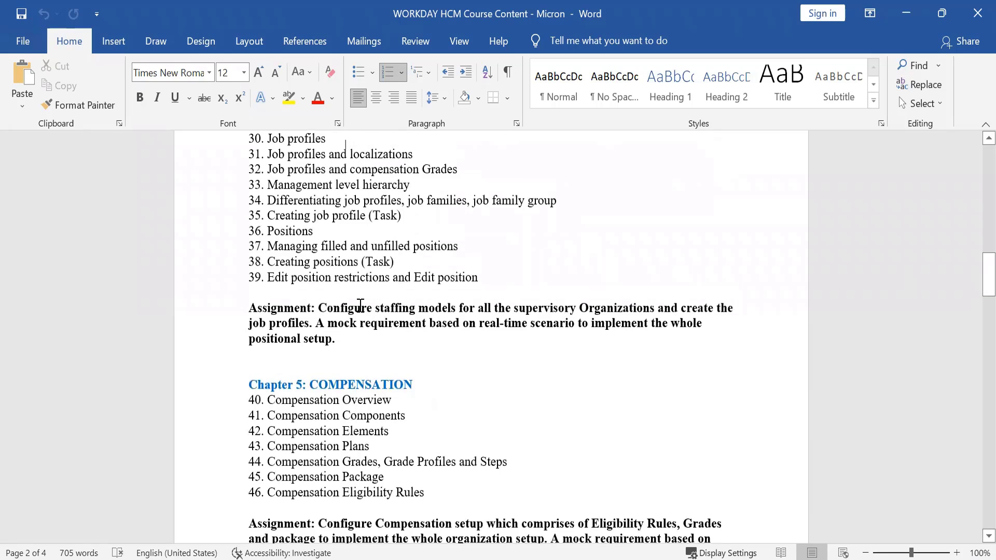
pyautogui.press('Down')
pyautogui.press('Down')
pyautogui.press('Down')
pyautogui.press('Down')
pyautogui.press('Down')
pyautogui.press('Down')
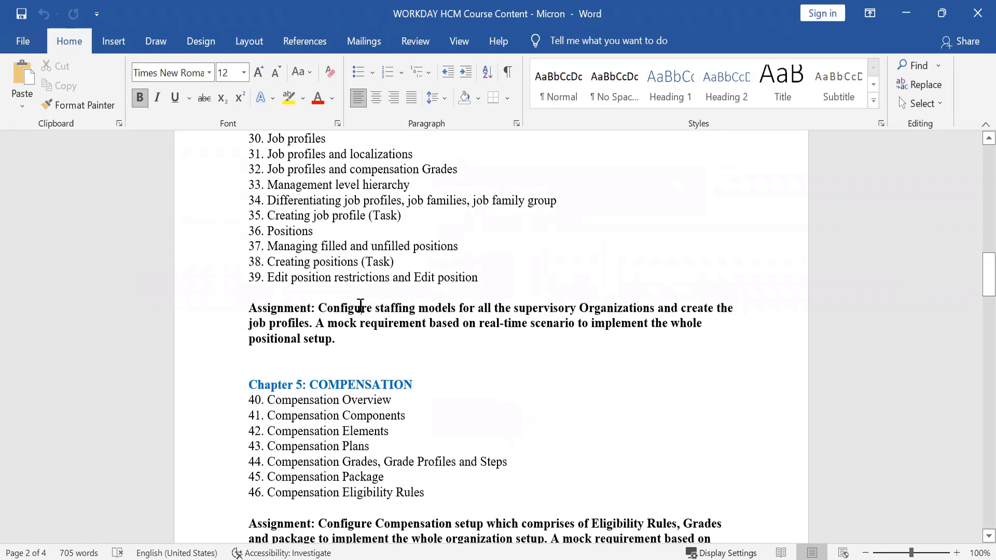
pyautogui.press('Down')
pyautogui.press('Down')
pyautogui.press('Down')
pyautogui.press('Down')
pyautogui.press('Down')
pyautogui.press('Down')
pyautogui.press('Down')
pyautogui.press('Down')
pyautogui.press('Down')
pyautogui.press('Up')
pyautogui.press('Up')
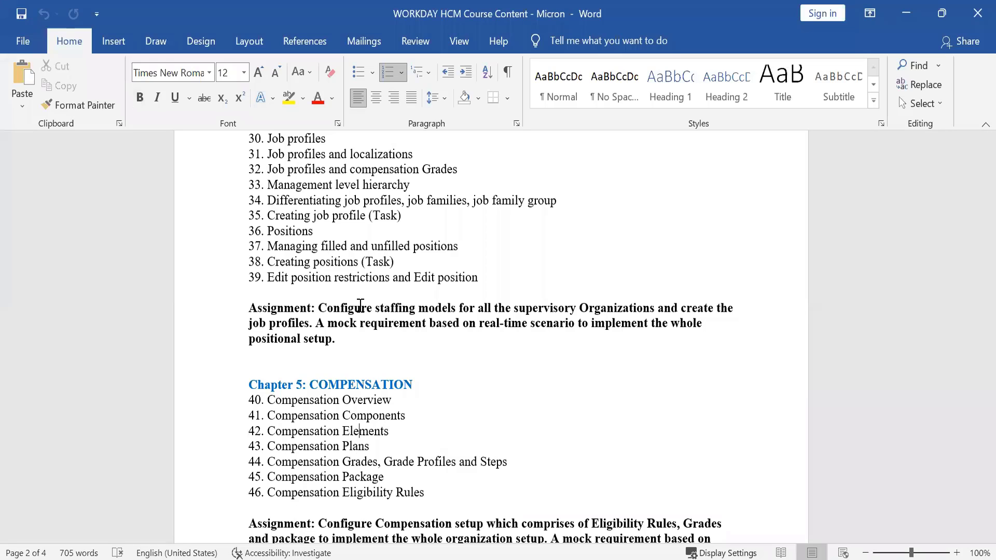
pyautogui.press('Up')
pyautogui.press('Up')
pyautogui.press('Up')
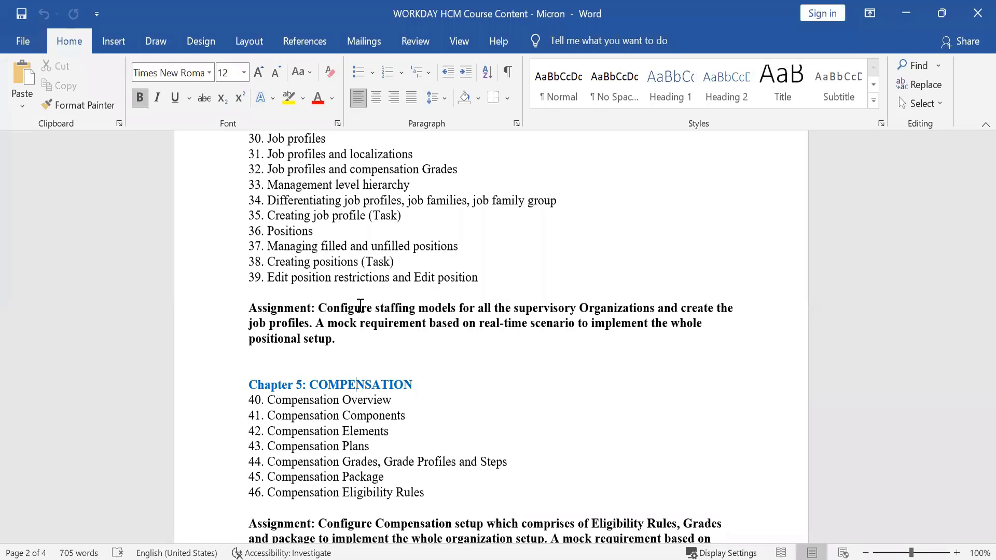